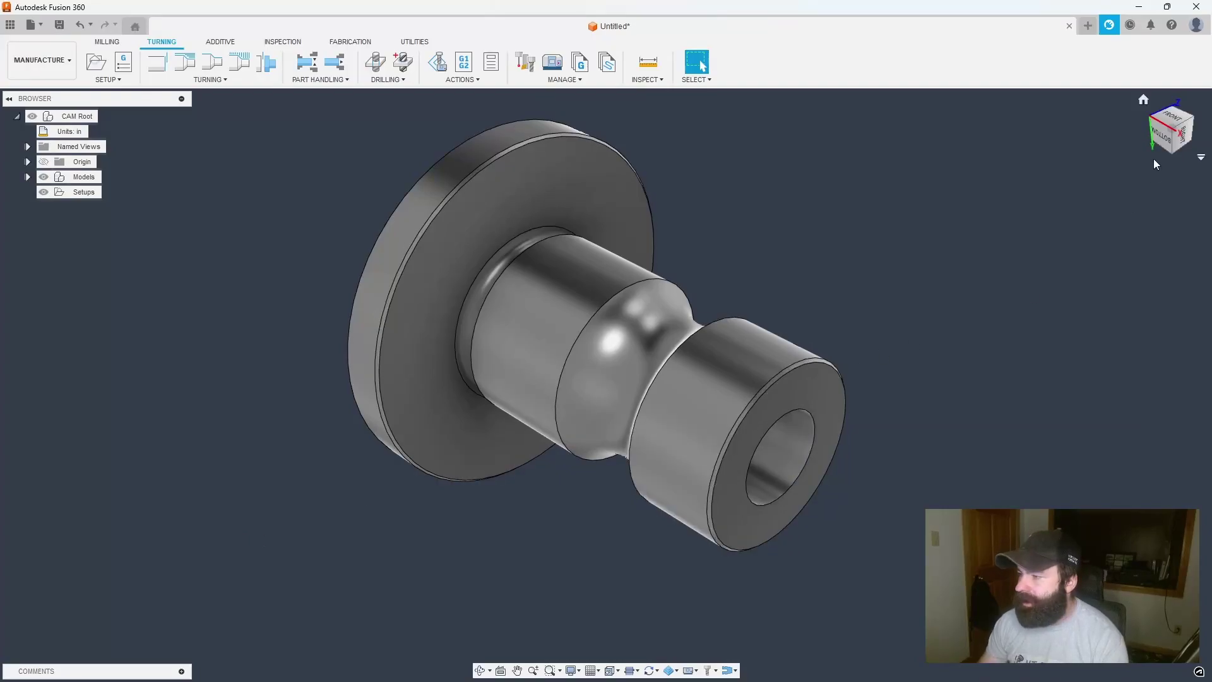
# Step: Switch to the ViewCube's bottom face for a flat side view across the shaft axis
pyautogui.click(1161, 138)
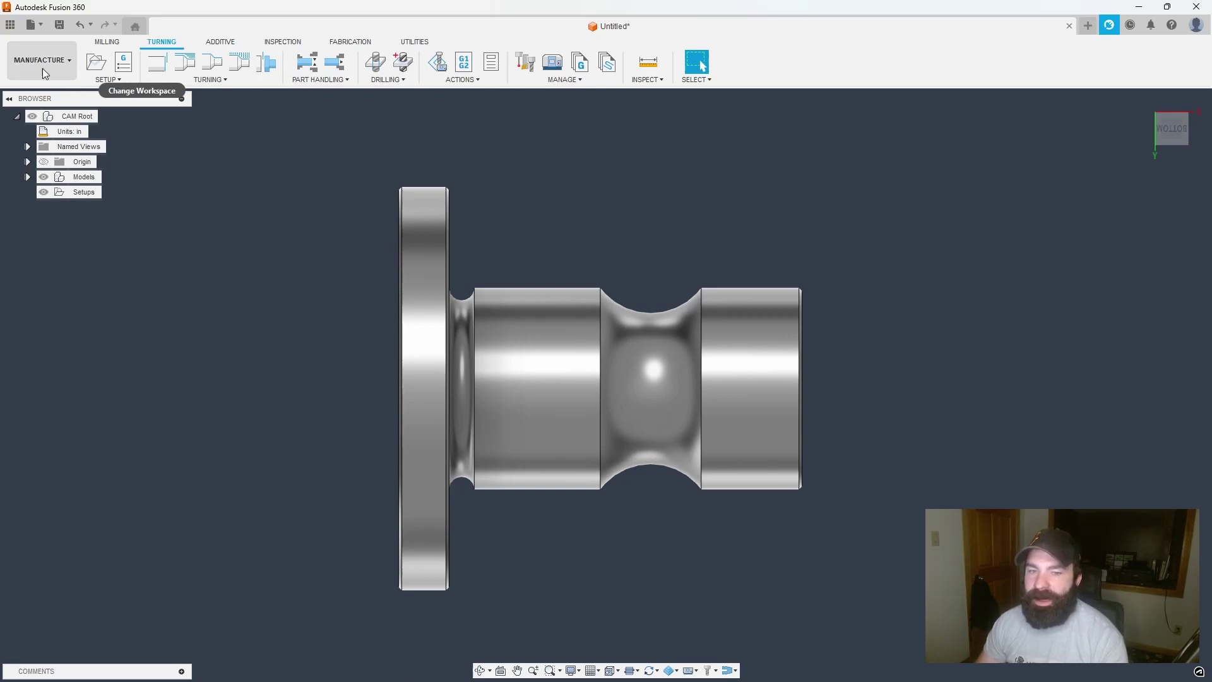
# Step: Create a new turning setup with Flip Z Axis checked so Z points away from the chuck
pyautogui.click(96, 61)
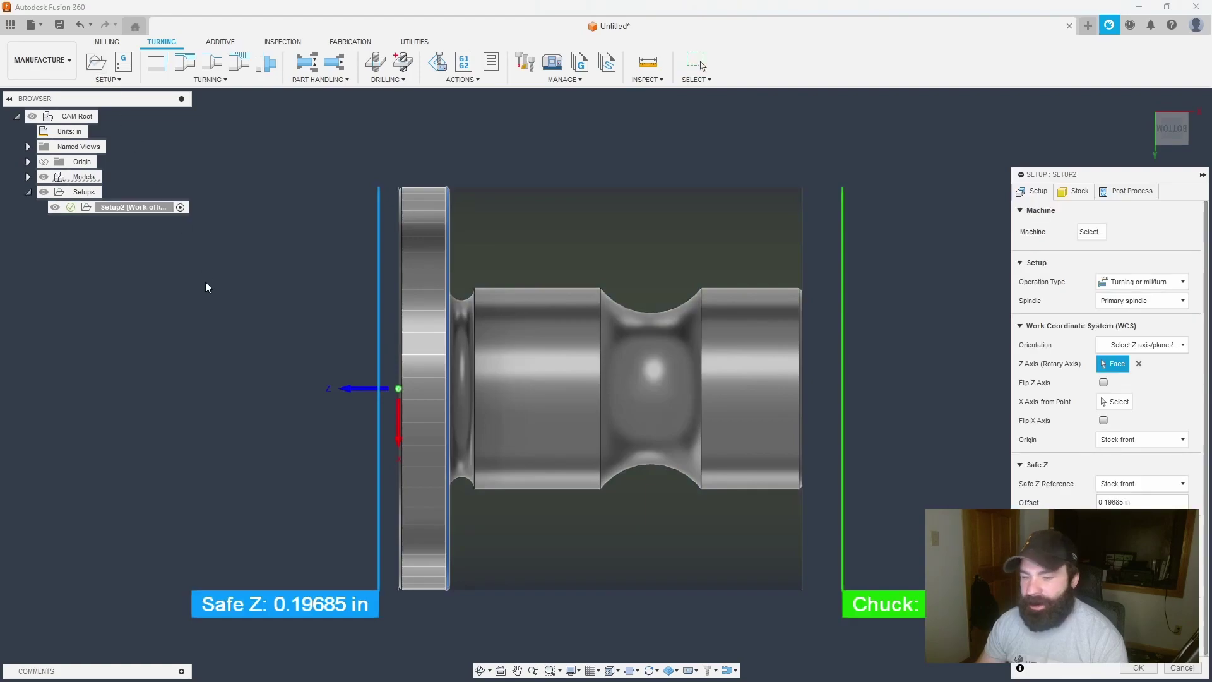
pyautogui.click(1103, 383)
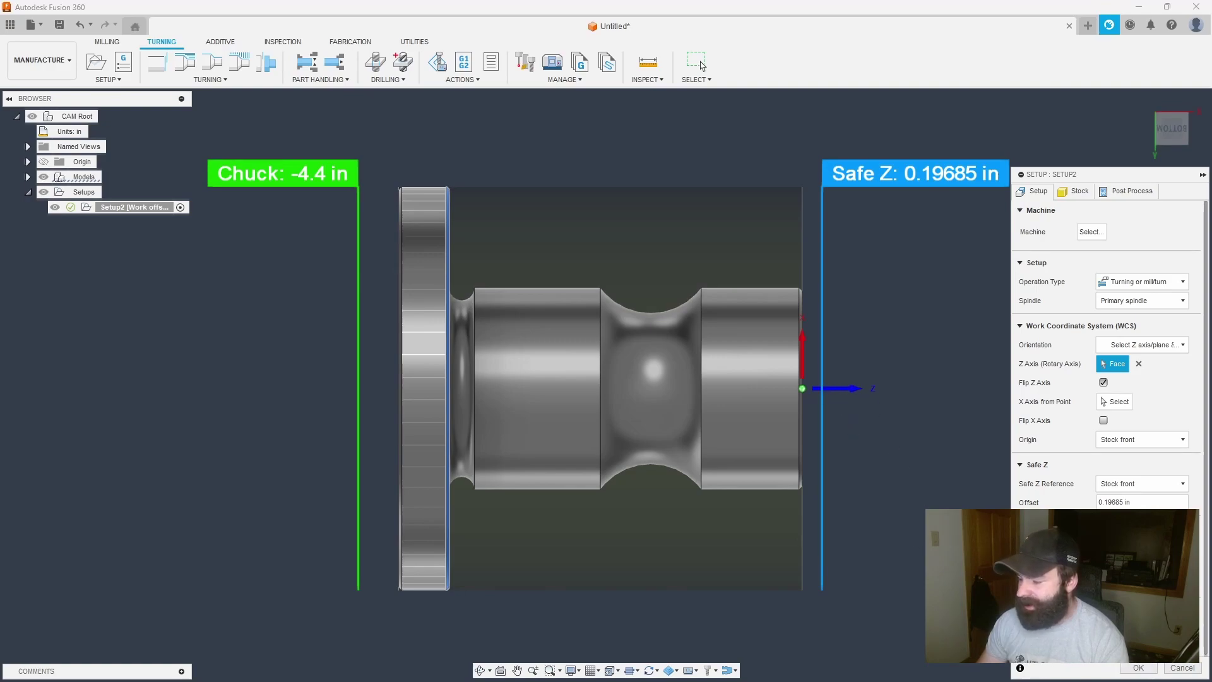
pyautogui.press('Return')
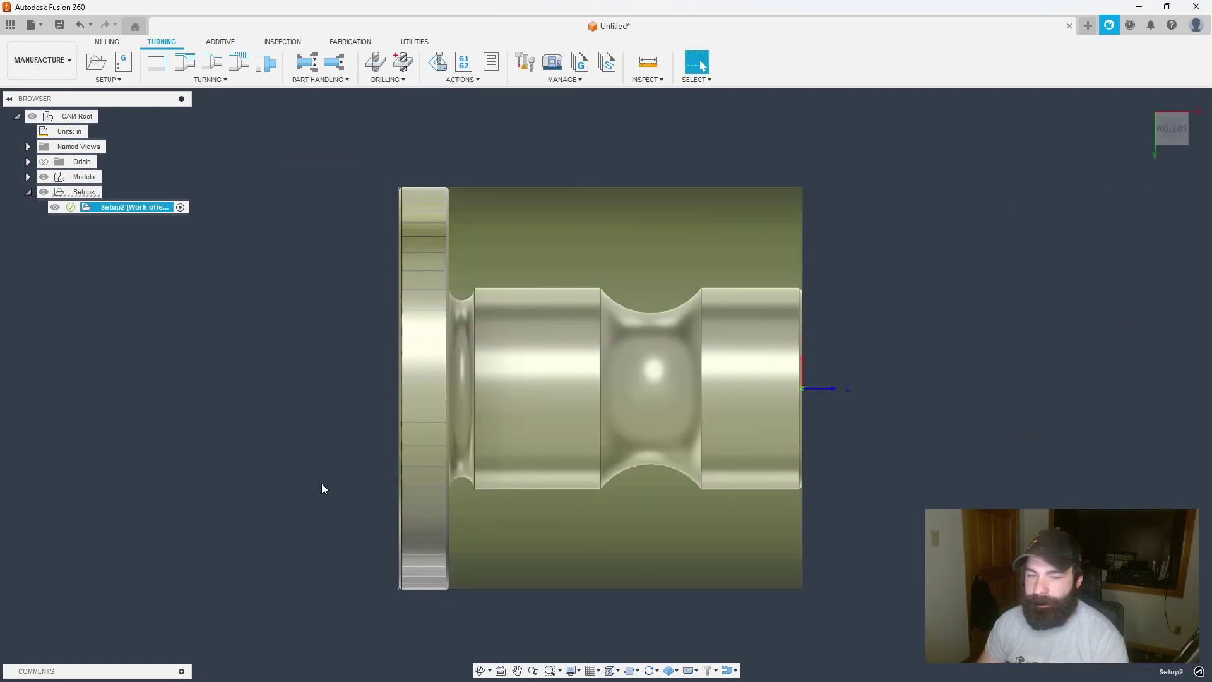
# Step: Add a Profile Roughing operation using tool 1 - CNMT32.52 - DCLN-R and generate it
pyautogui.click(185, 62)
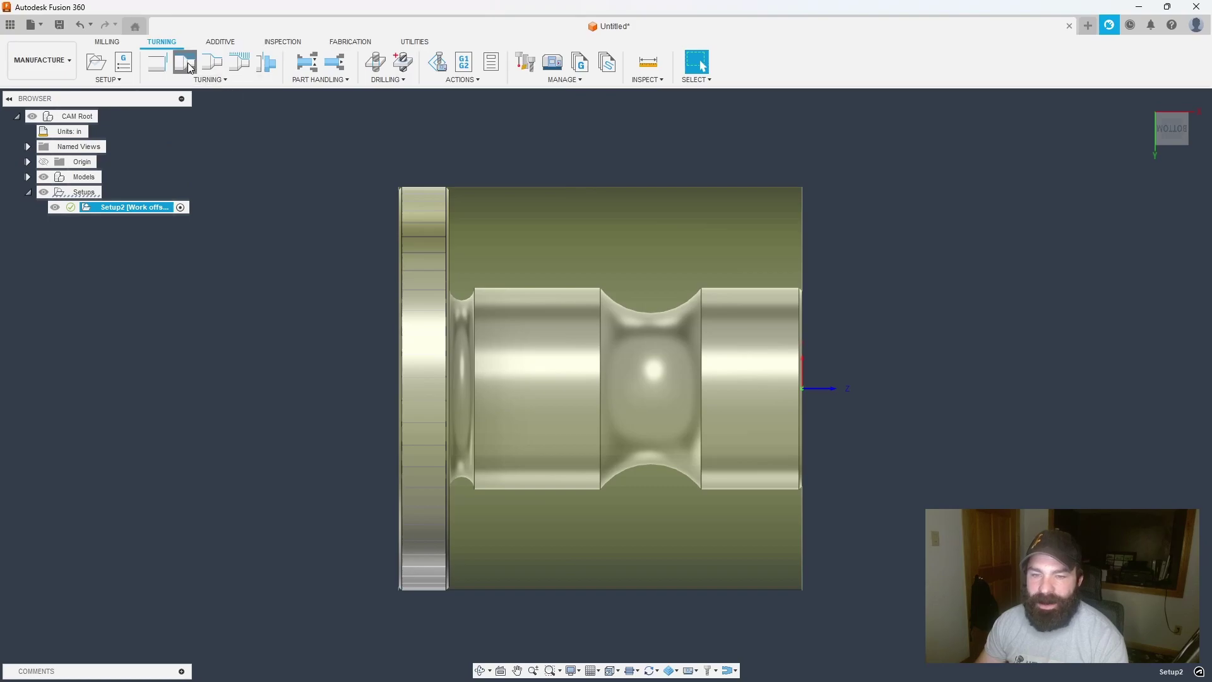
pyautogui.click(1129, 229)
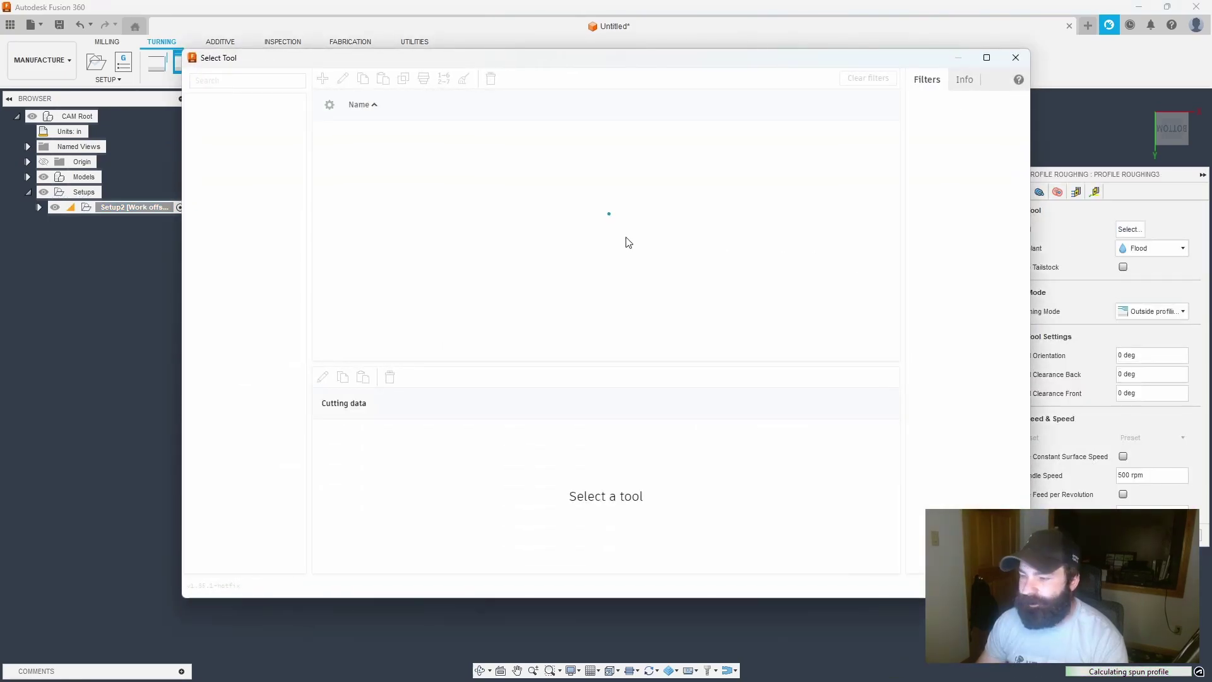
pyautogui.click(417, 164)
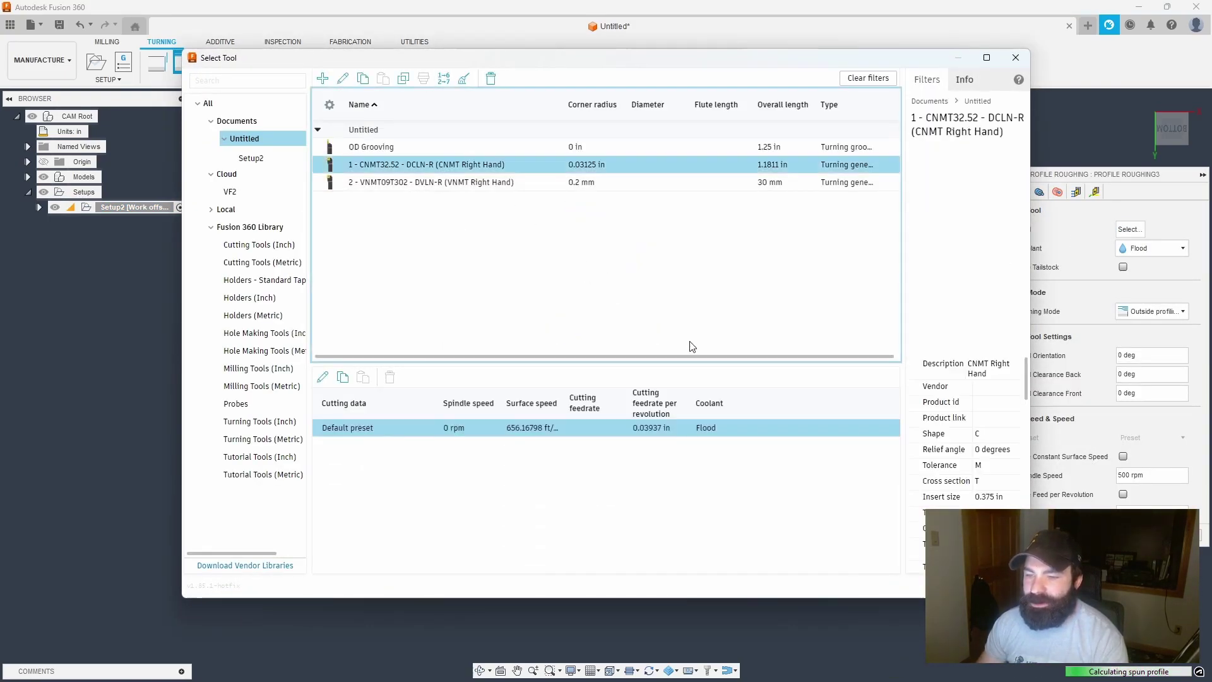
pyautogui.press('Return')
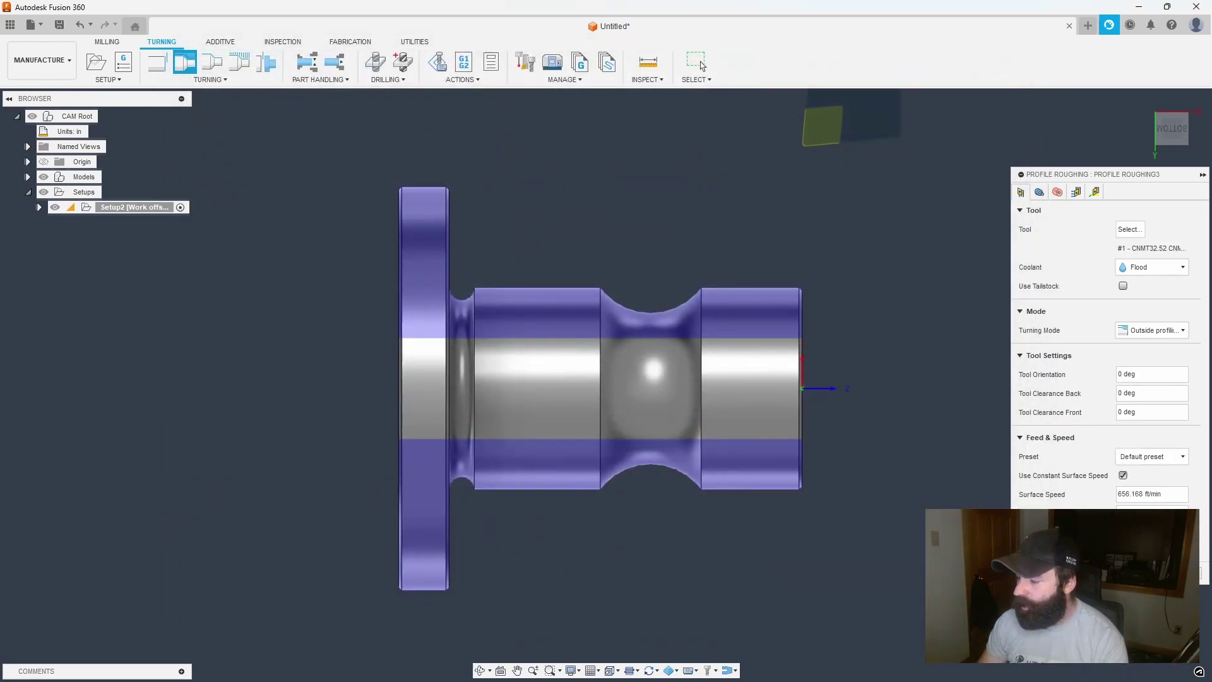
pyautogui.click(1136, 577)
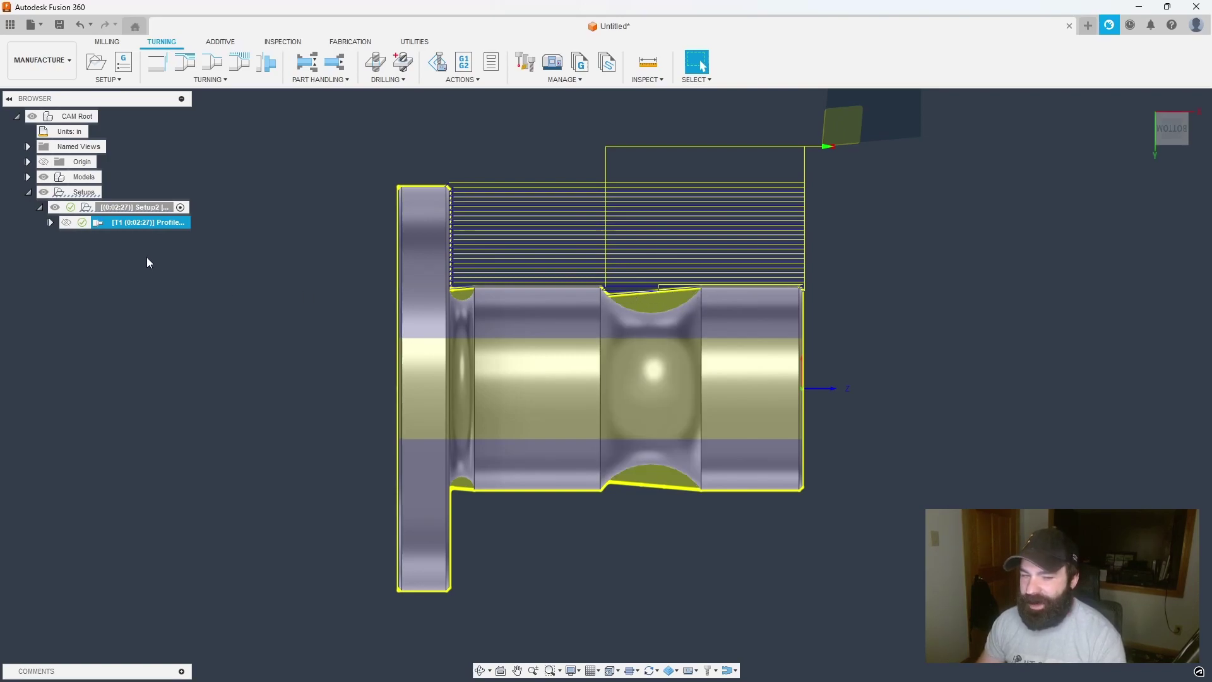
# Step: Set the roughing operation's Grooving option to Don't allow grooving and regenerate the toolpath
pyautogui.doubleClick(95, 222)
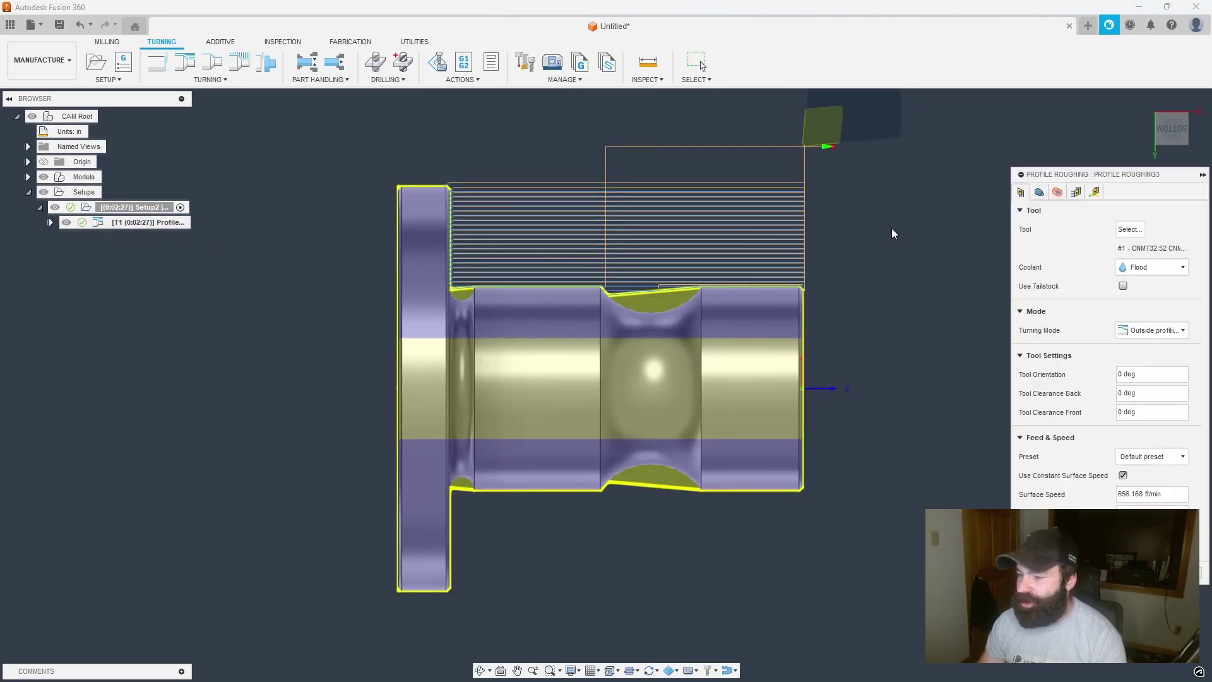
pyautogui.click(1076, 192)
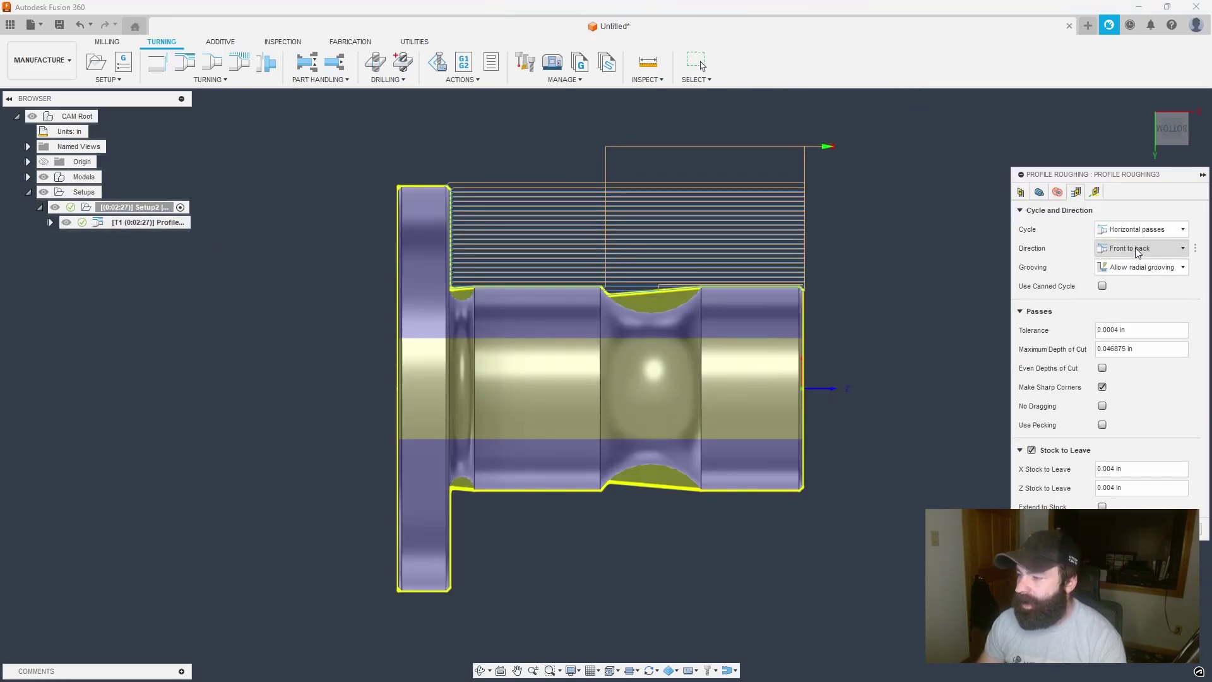
pyautogui.click(1136, 268)
pyautogui.click(1133, 284)
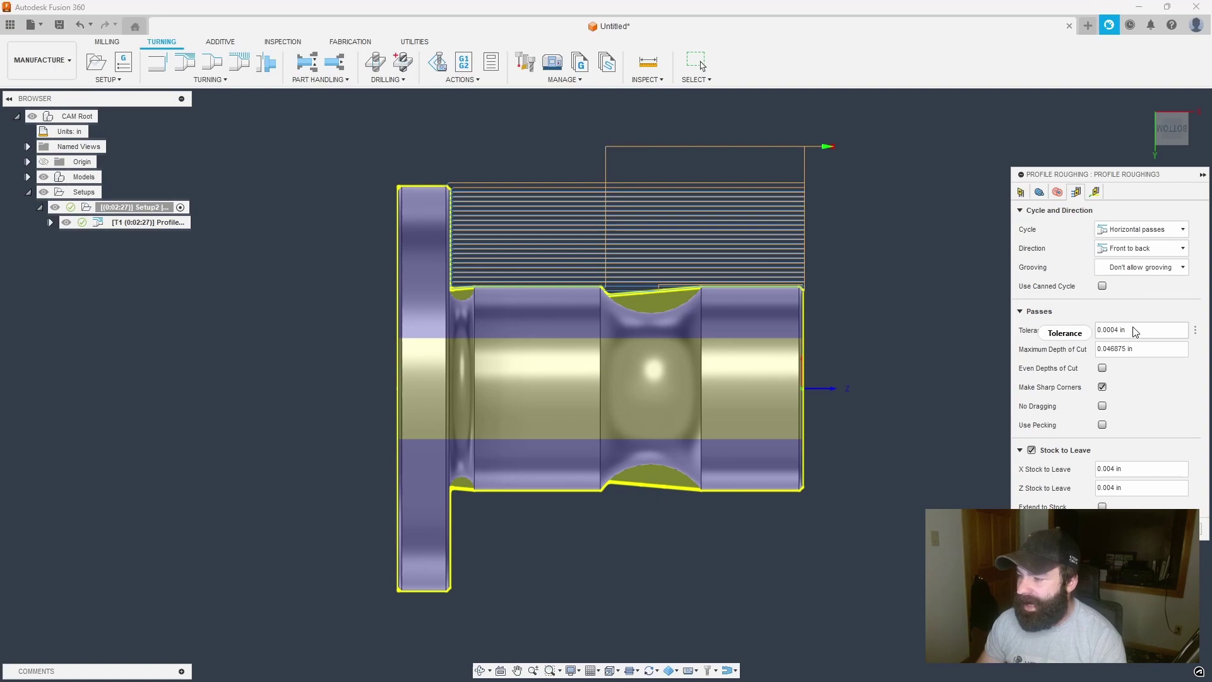
pyautogui.click(1137, 531)
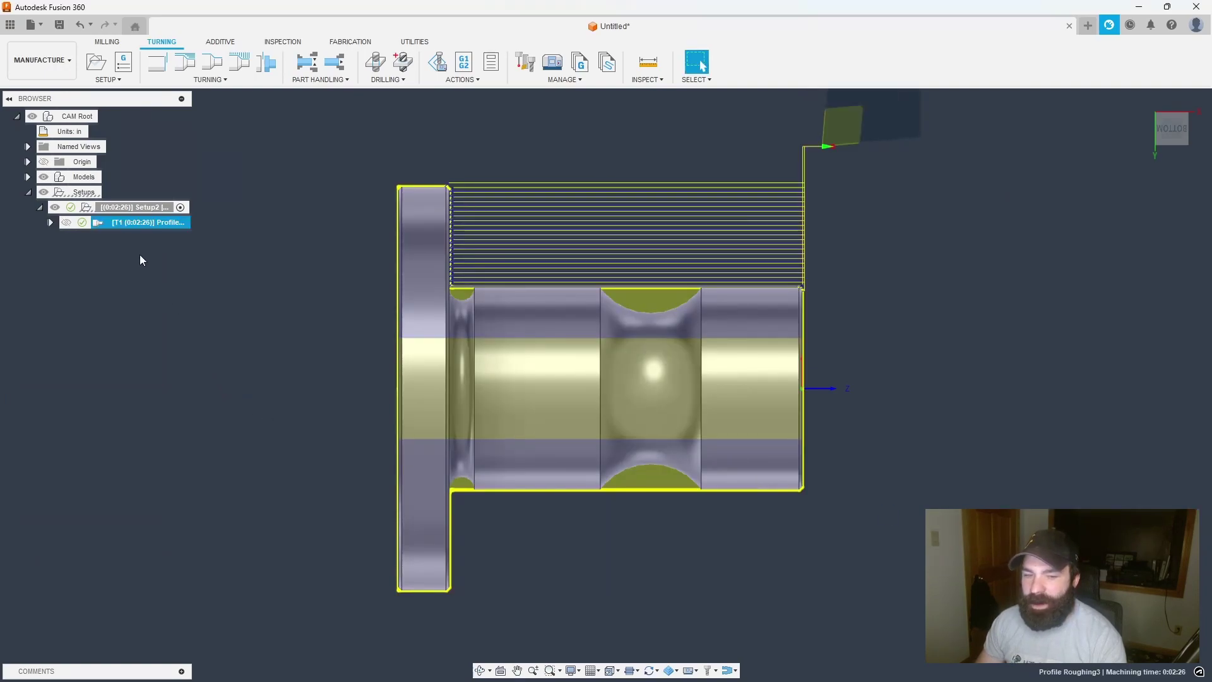
# Step: Derive a Turning Profile Finishing operation from the T1 roughing operation and accept it
pyautogui.rightClick(130, 224)
pyautogui.moveTo(230, 452)
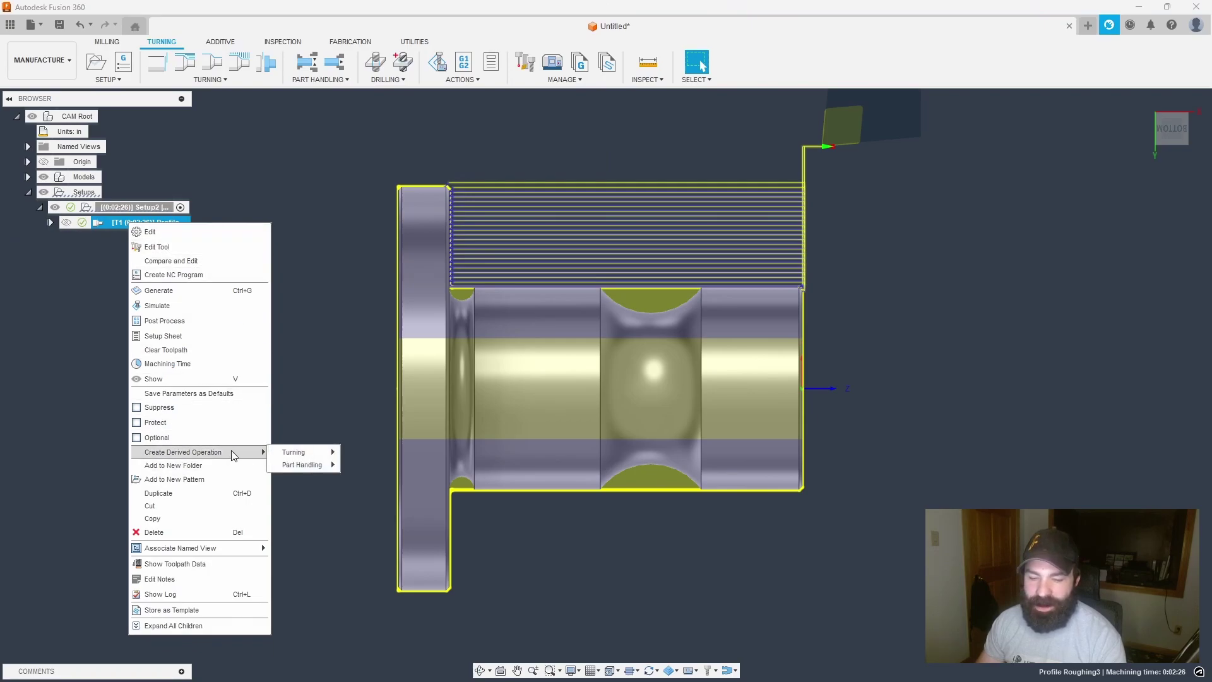
pyautogui.moveTo(298, 454)
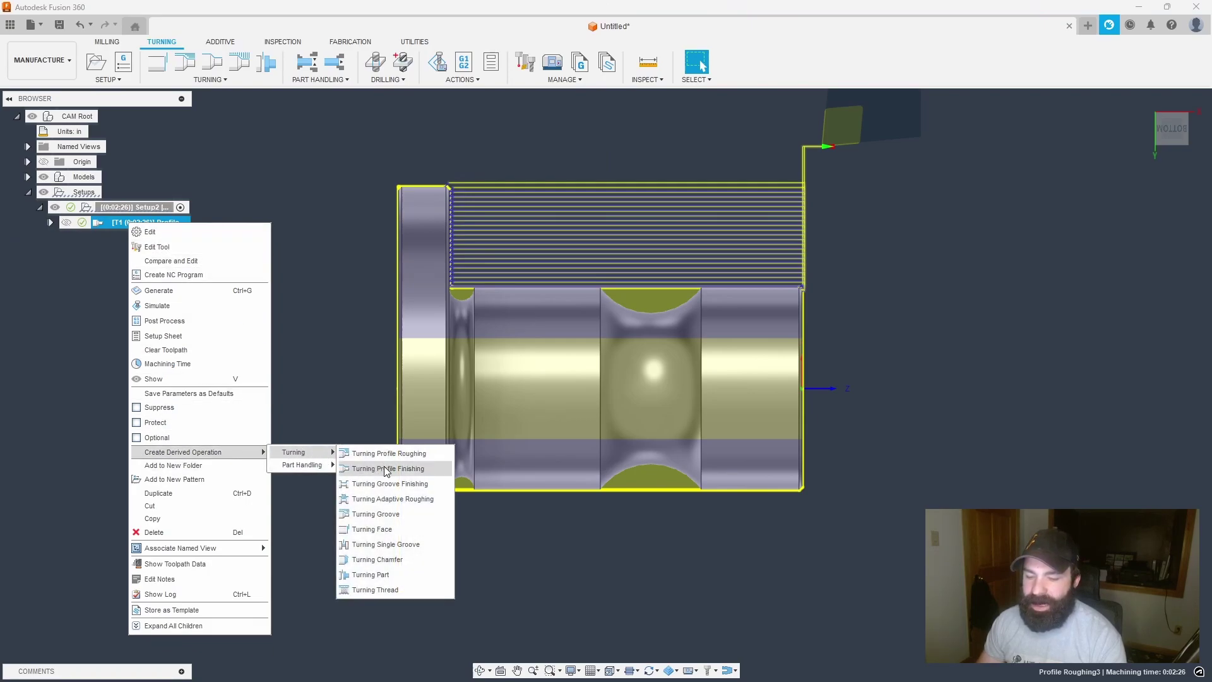
pyautogui.click(383, 467)
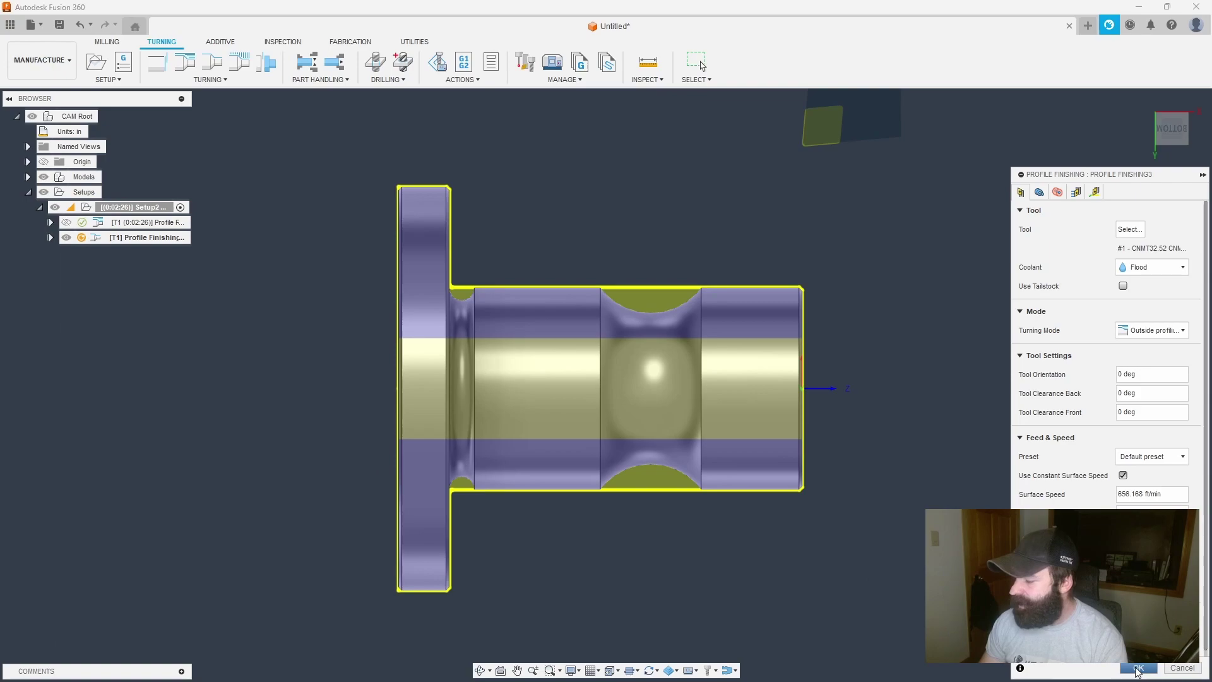
pyautogui.click(1138, 668)
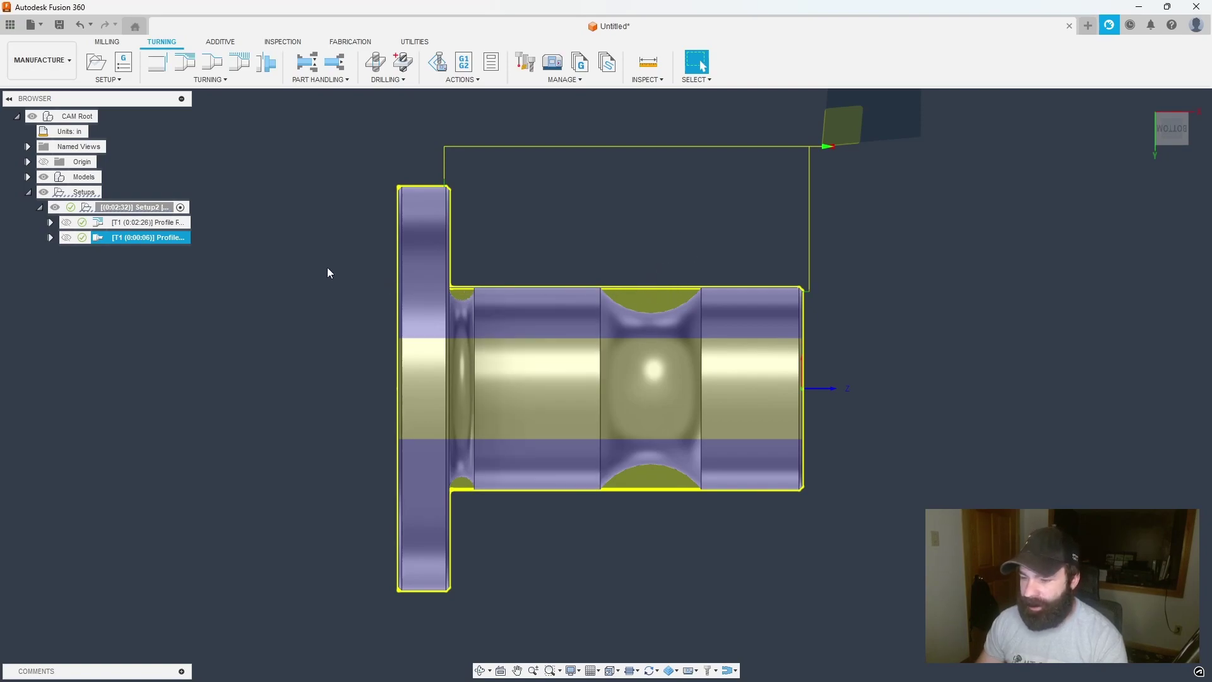
# Step: Add a T2 profile roughing with tool 2 - VNMT09T302, allowing radial and axial grooving
pyautogui.click(187, 68)
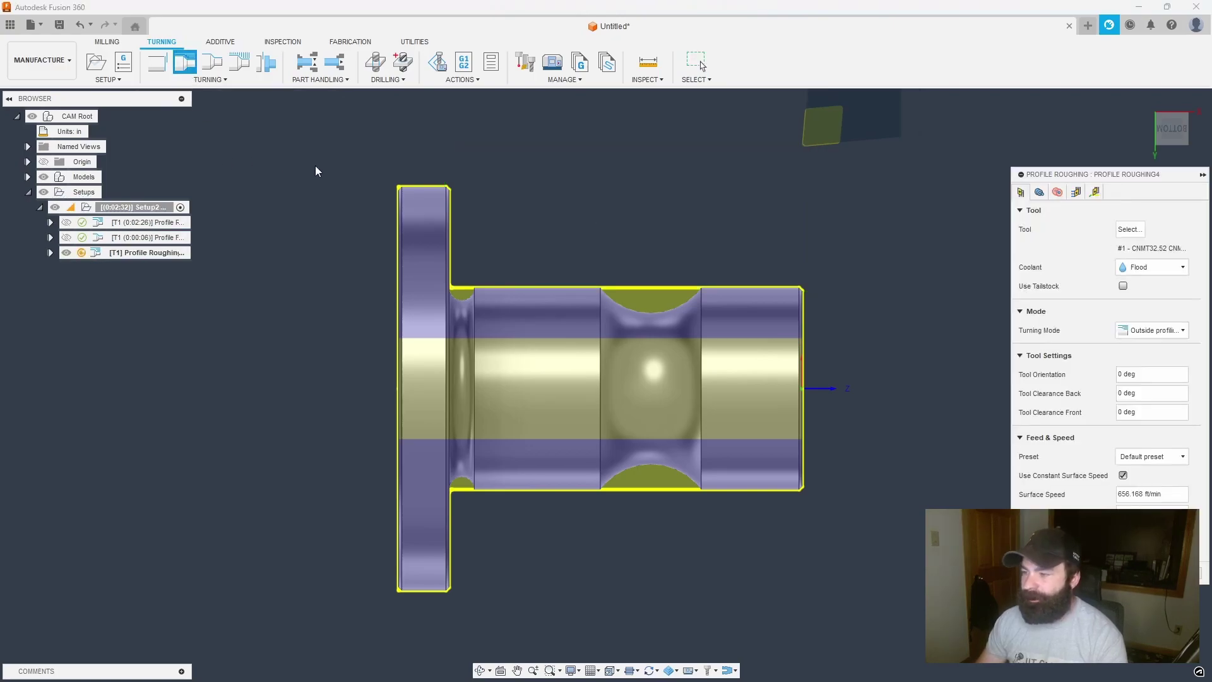
pyautogui.click(1129, 229)
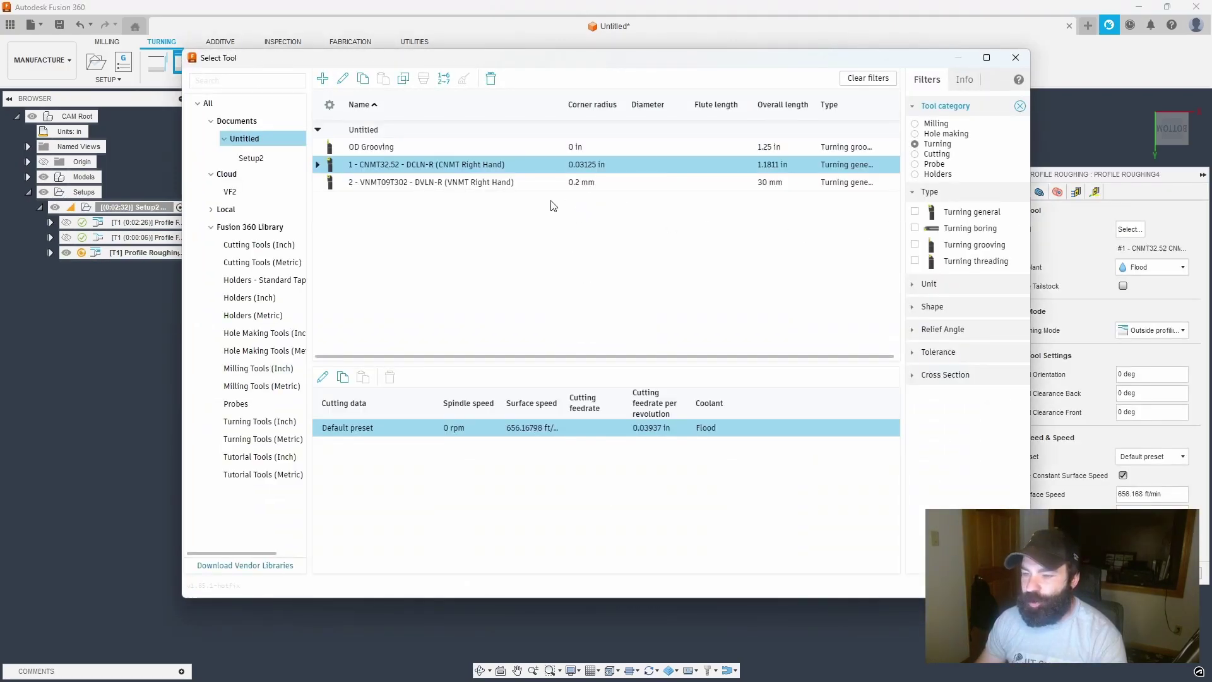
pyautogui.click(473, 183)
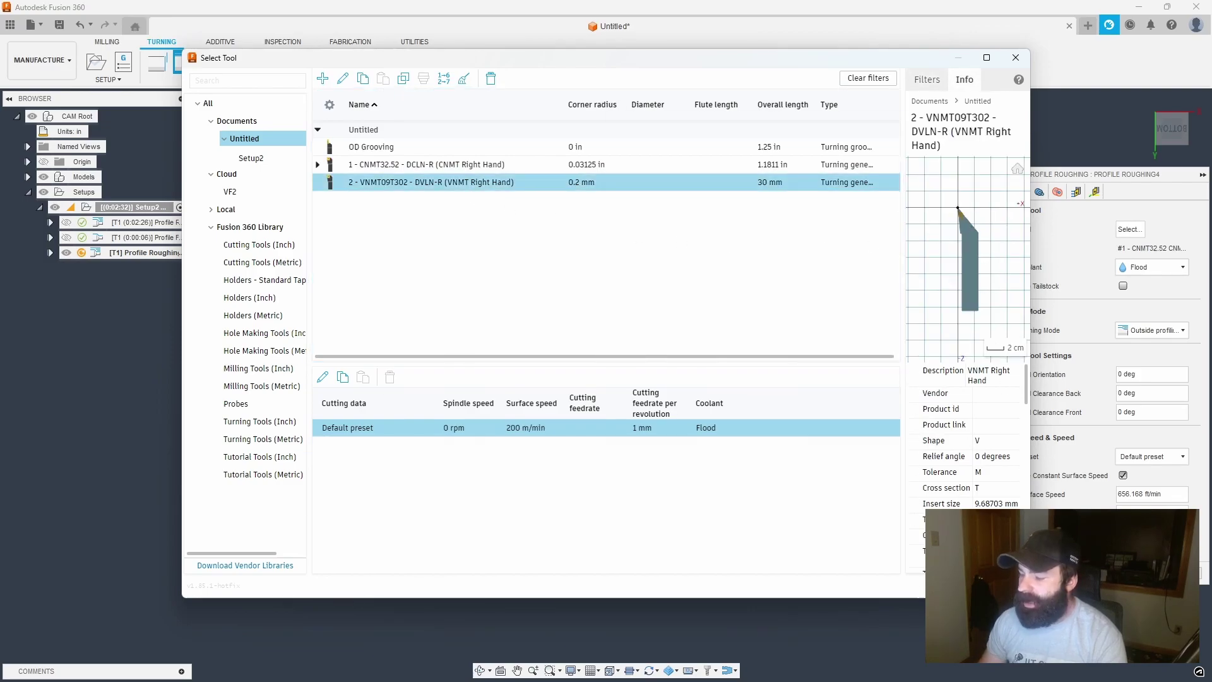
pyautogui.click(956, 586)
pyautogui.click(1076, 192)
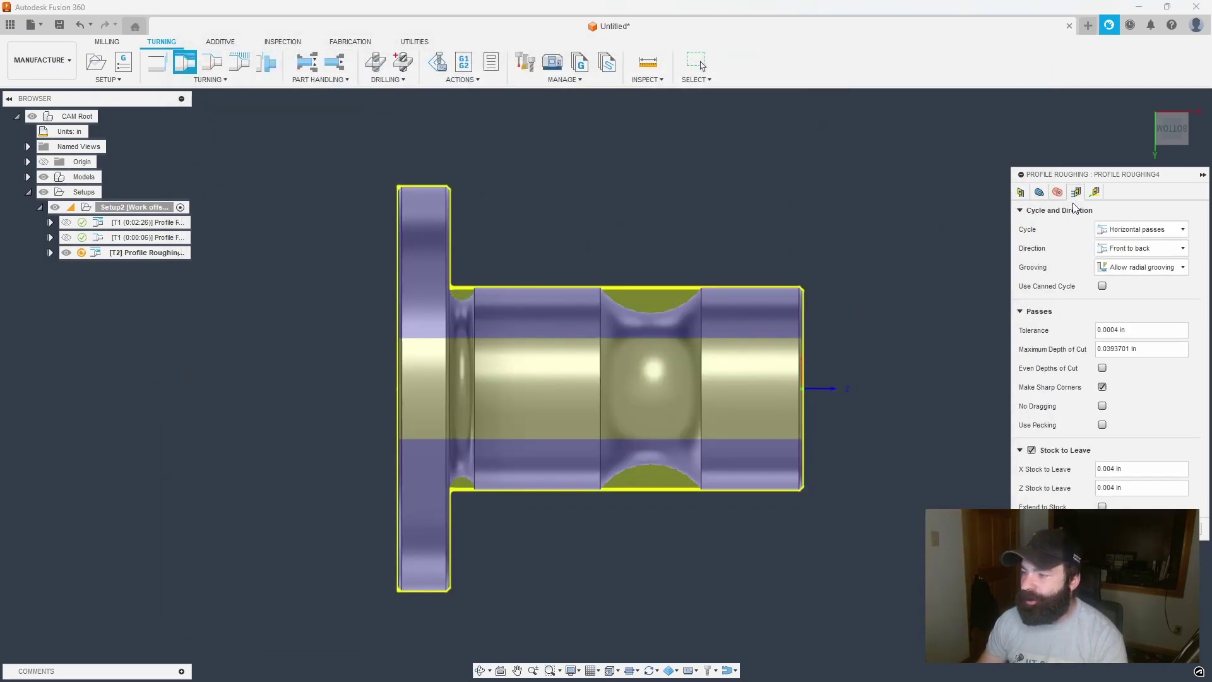
pyautogui.click(1142, 267)
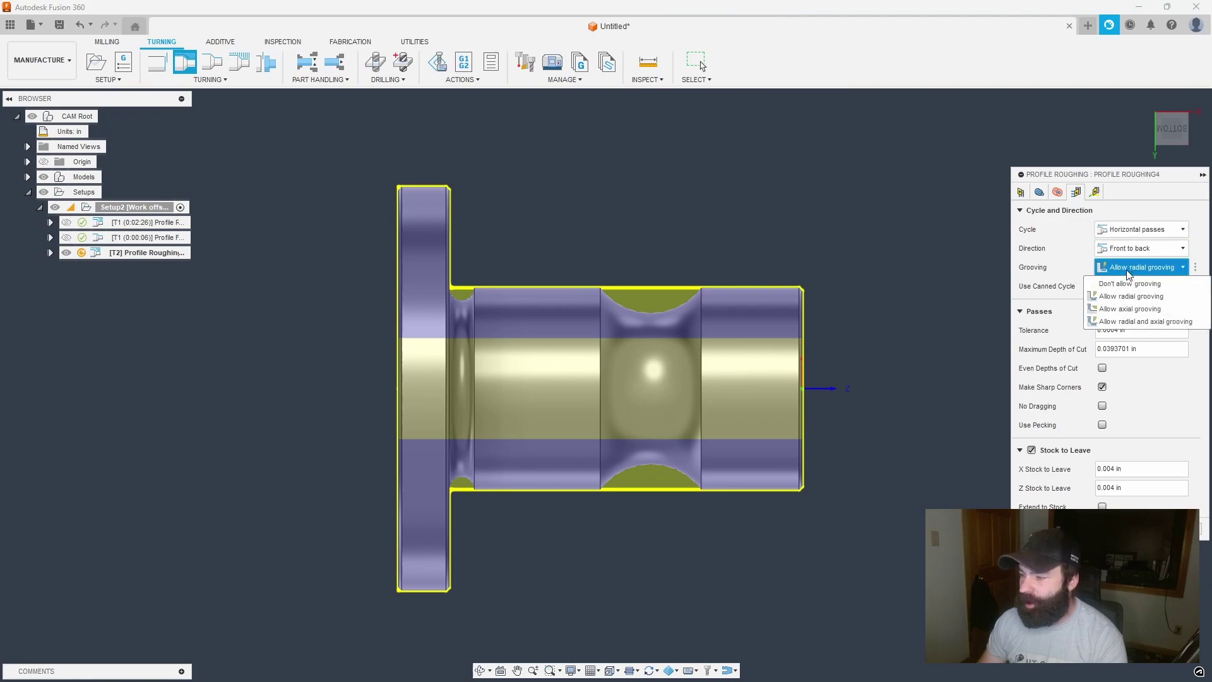
pyautogui.click(1139, 322)
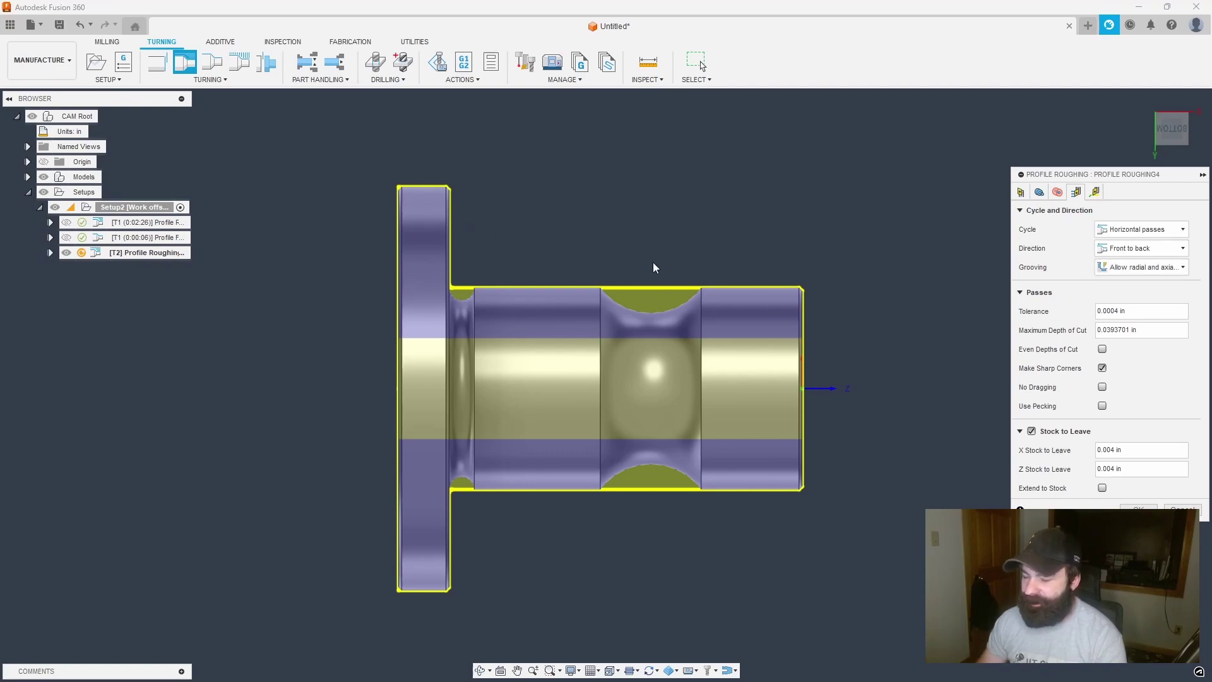
pyautogui.click(1139, 509)
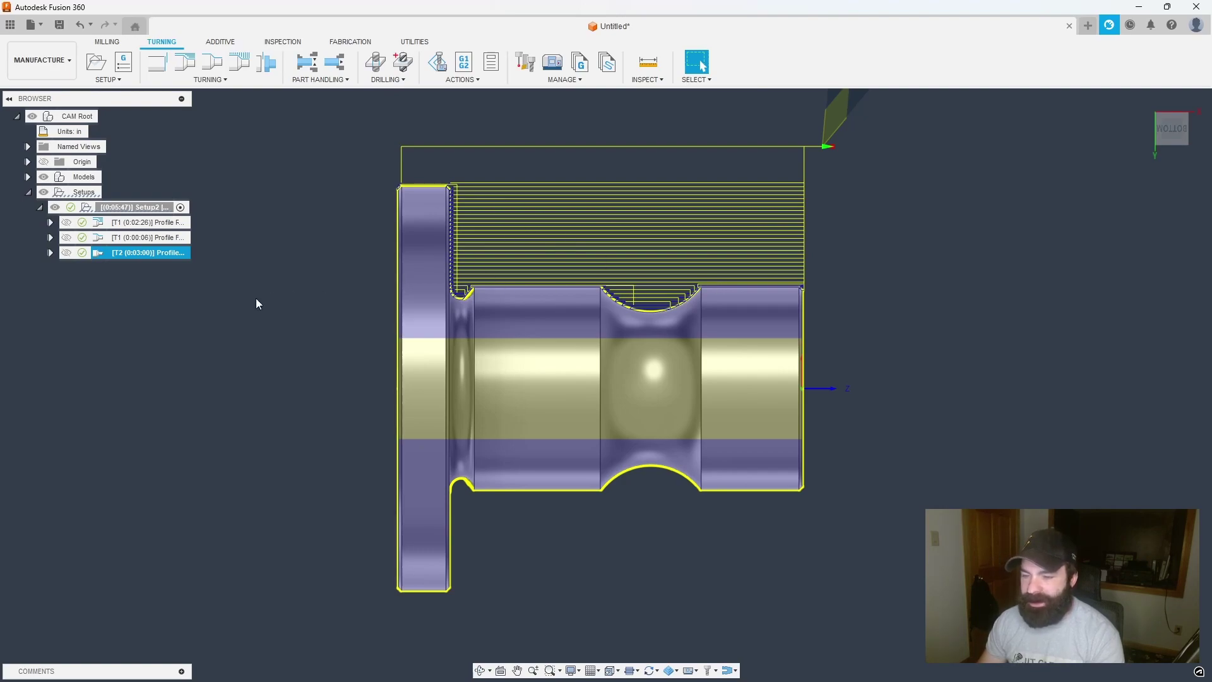
pyautogui.doubleClick(96, 252)
pyautogui.click(1039, 192)
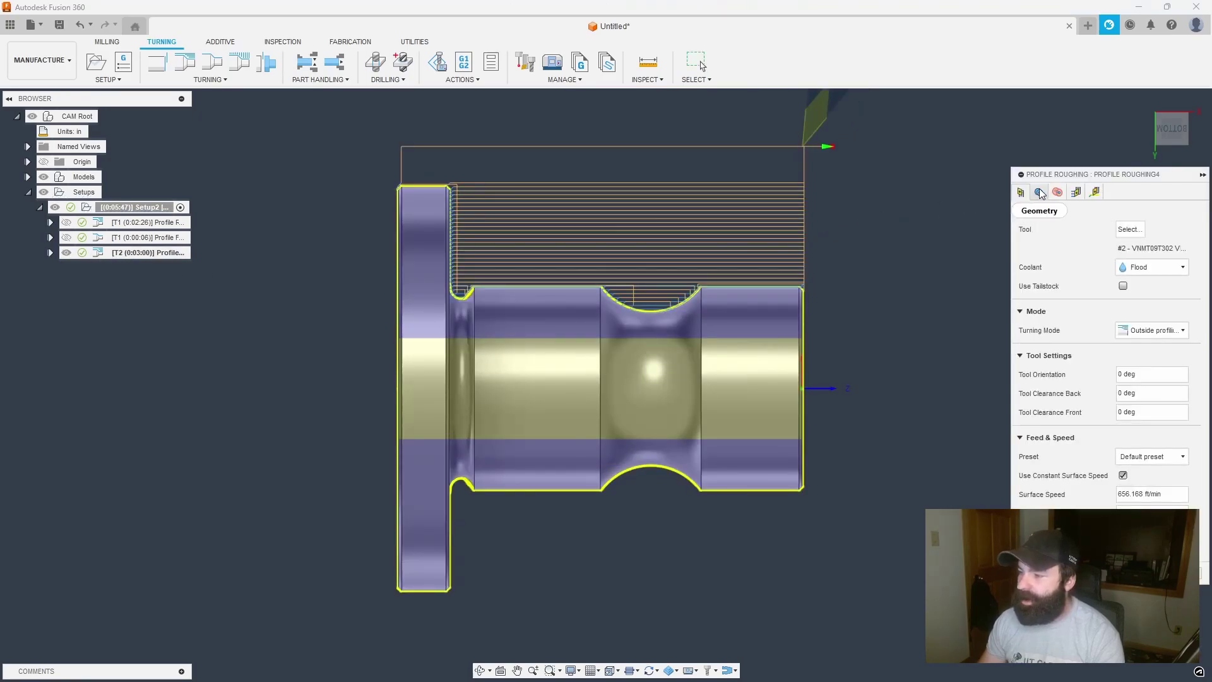
pyautogui.click(1022, 444)
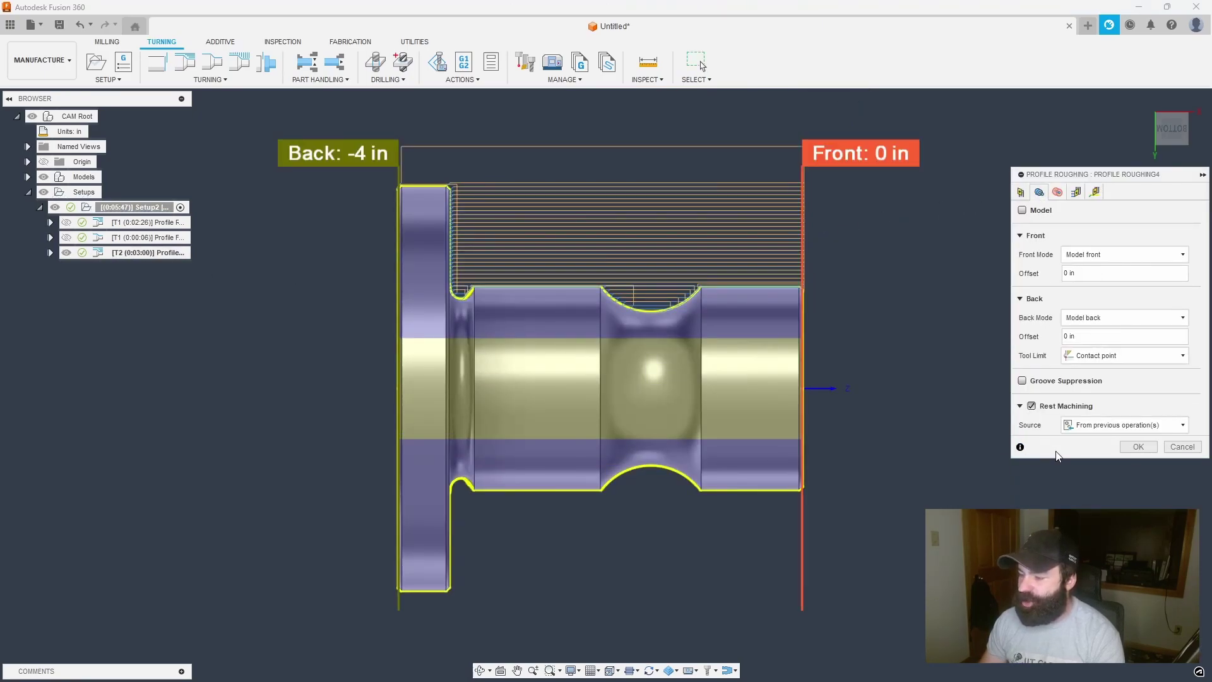
pyautogui.click(1139, 447)
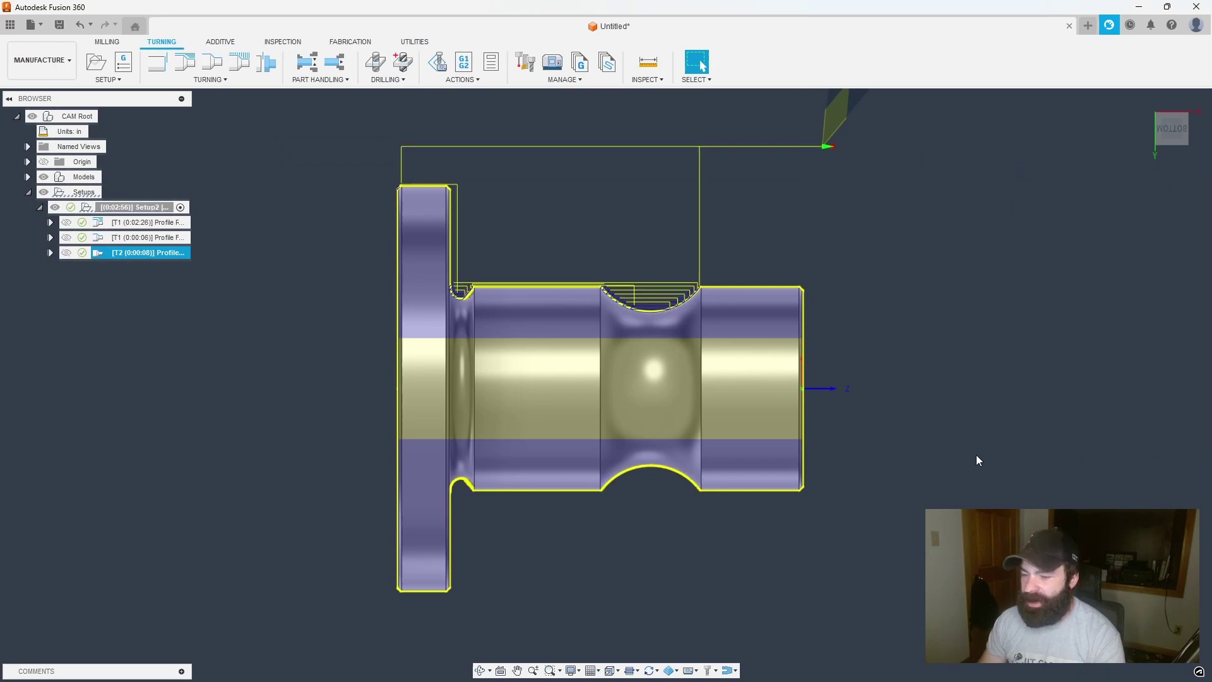
pyautogui.scroll(3, 615, 288)
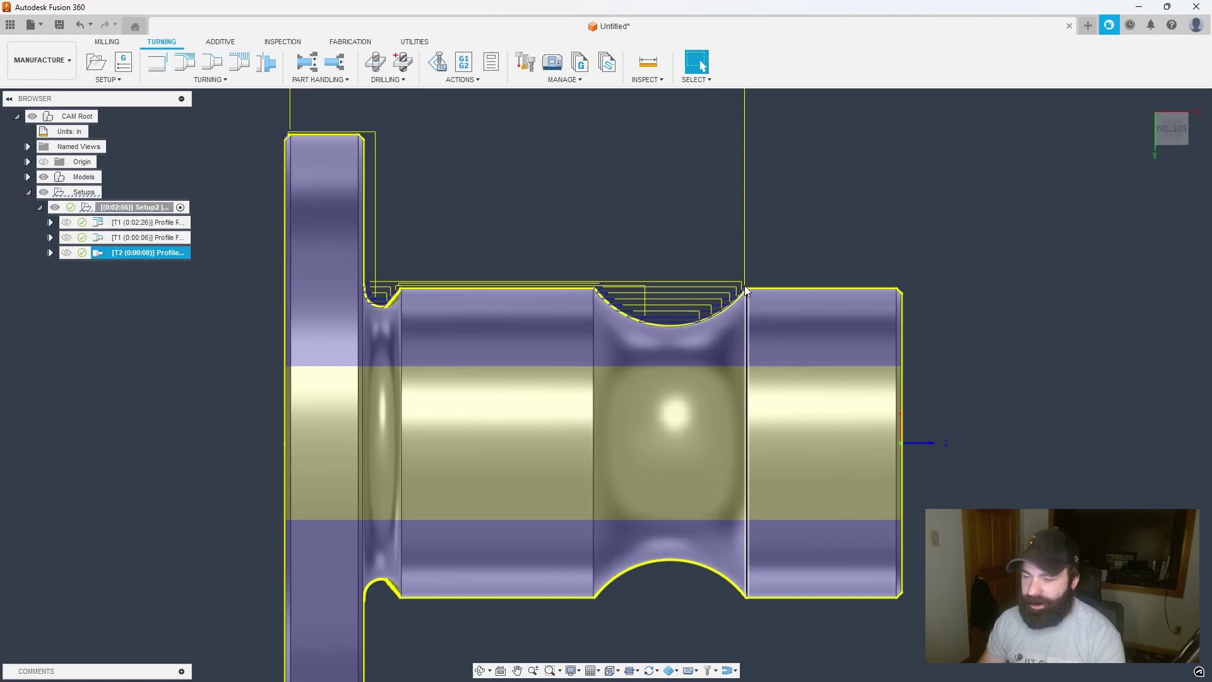
pyautogui.scroll(-1, 672, 380)
pyautogui.scroll(-1, 673, 380)
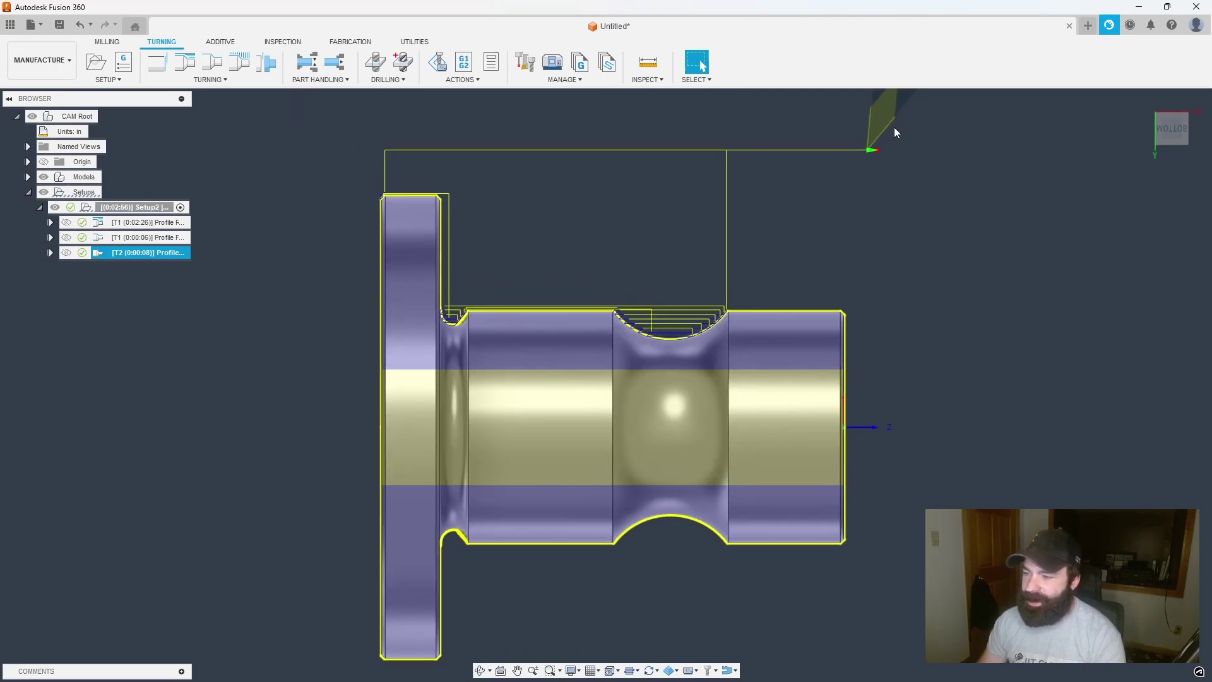
pyautogui.scroll(2, 688, 335)
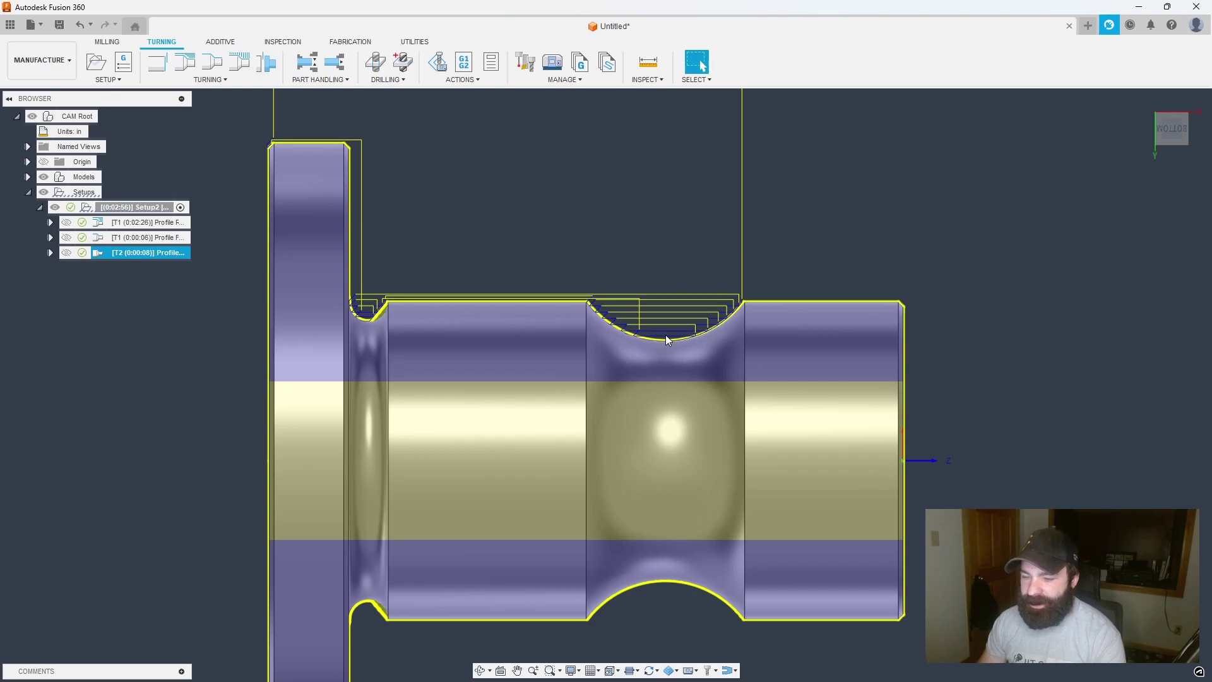
pyautogui.scroll(-1, 509, 338)
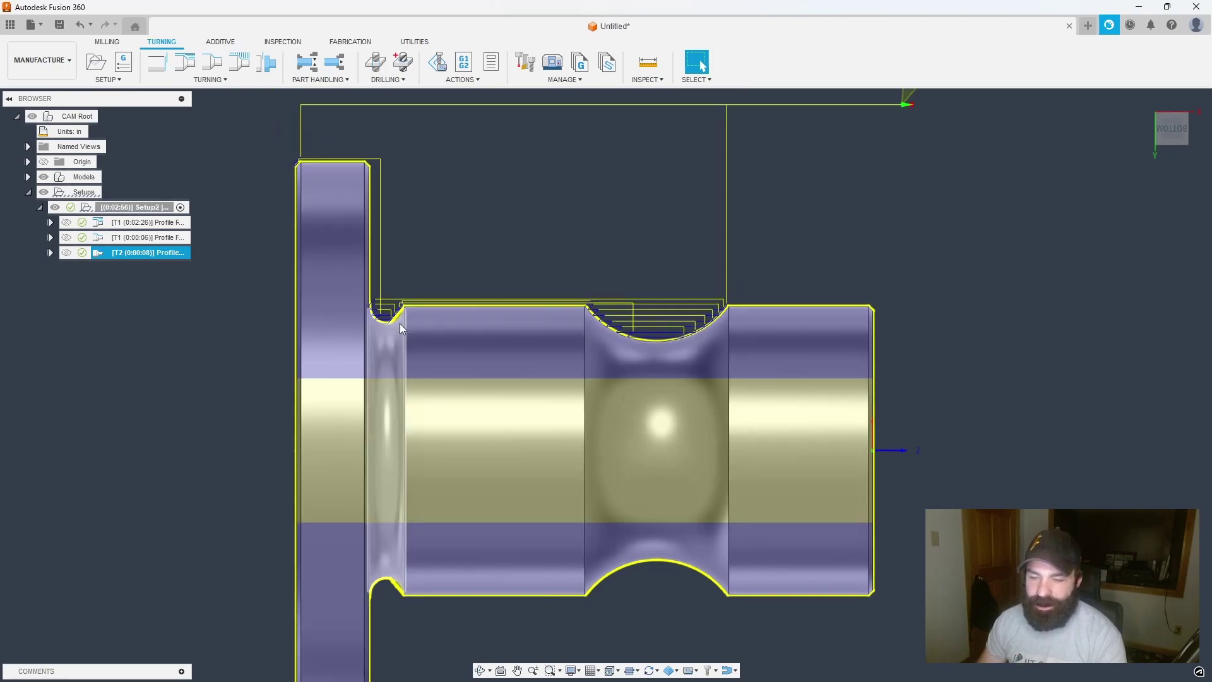
pyautogui.scroll(4, 404, 319)
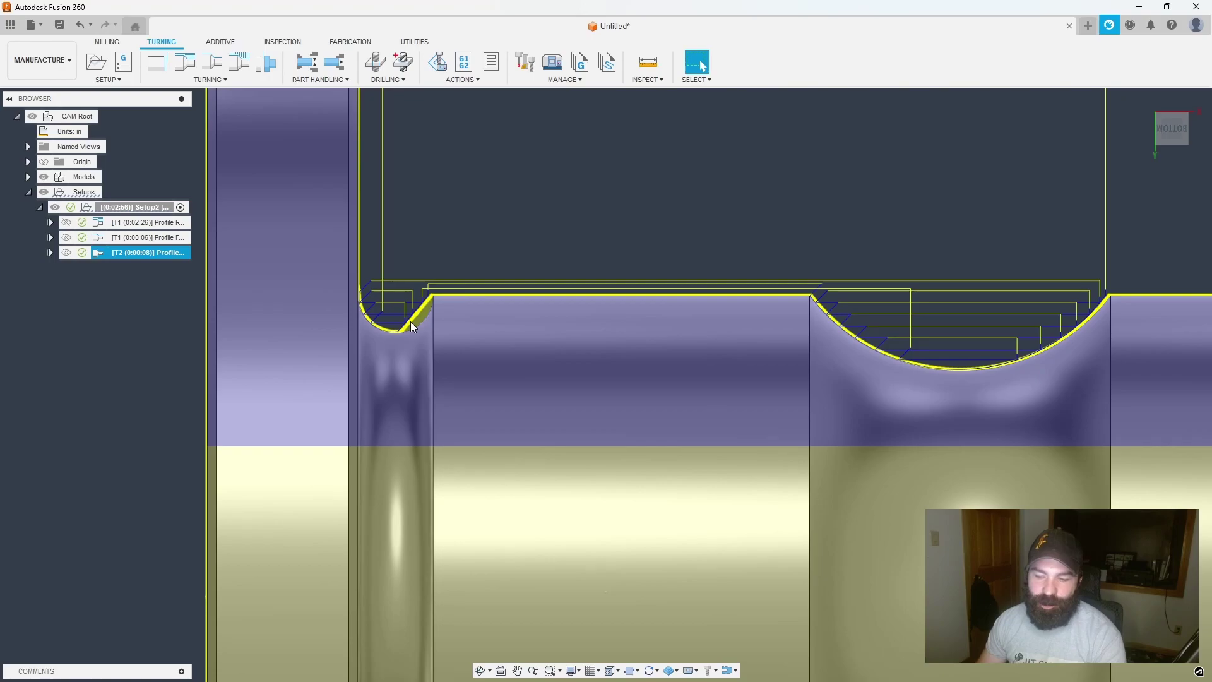
pyautogui.scroll(-3, 410, 318)
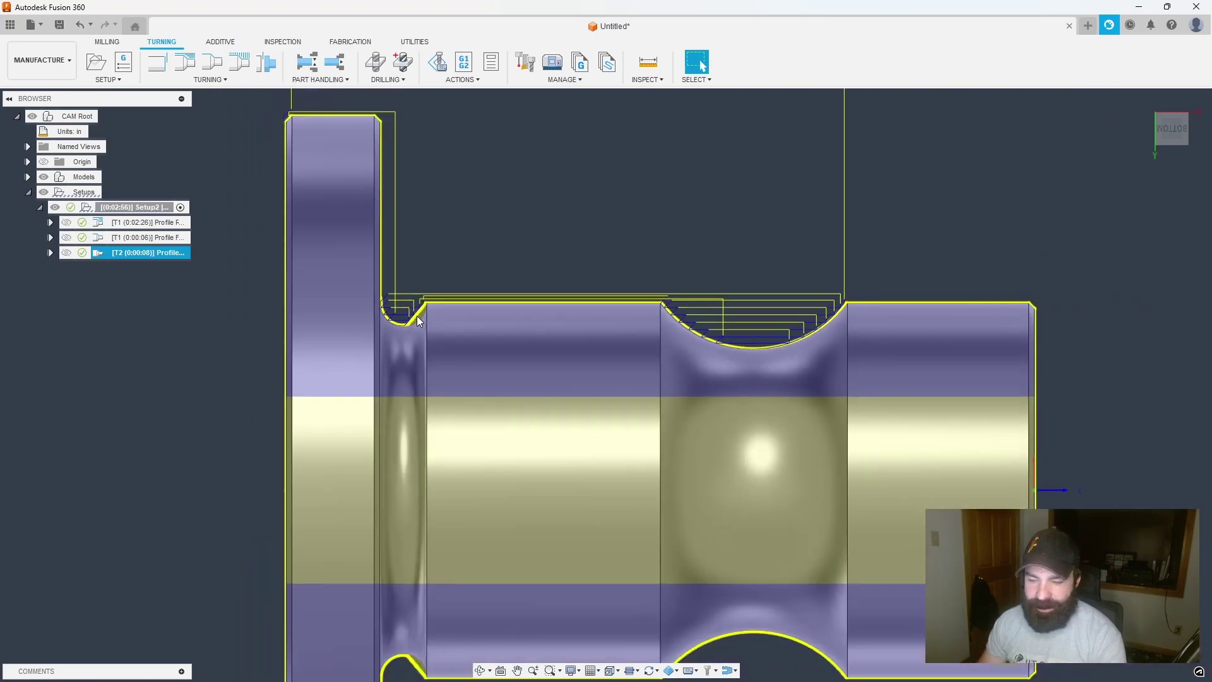
# Step: Set T2 roughing Front and Back Mode to Selection, picking the edges at -2 in and -1 in
pyautogui.doubleClick(101, 254)
pyautogui.scroll(-2, 562, 282)
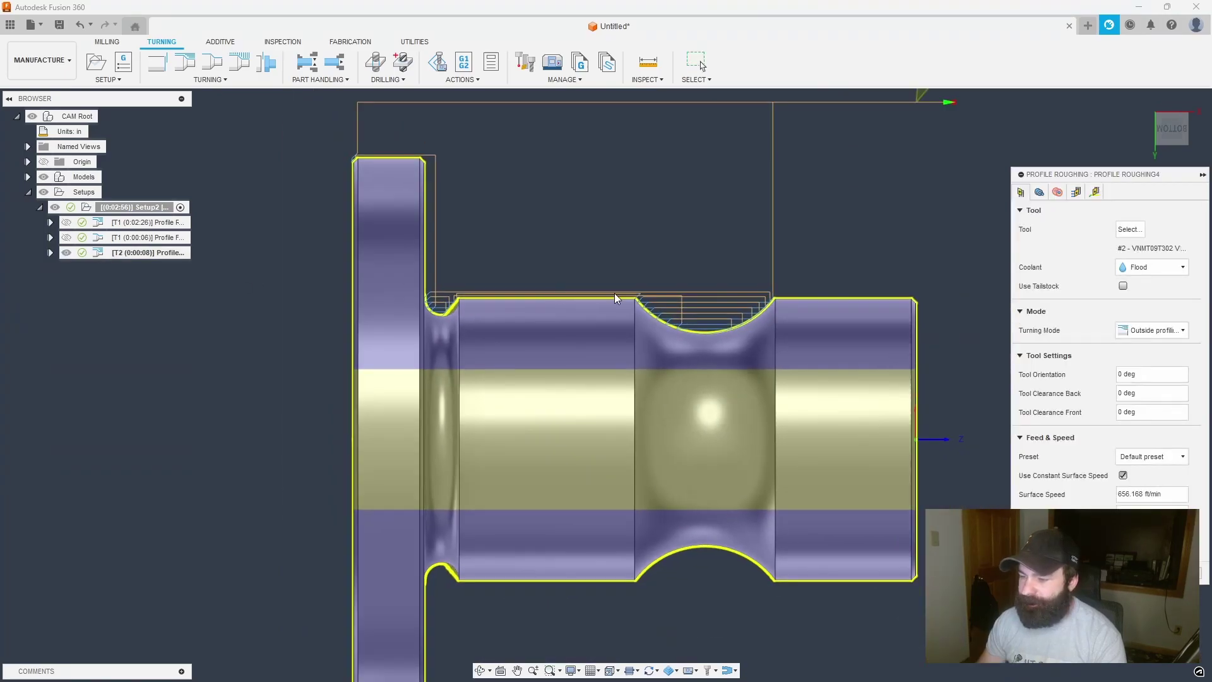
pyautogui.click(1039, 191)
pyautogui.click(1074, 255)
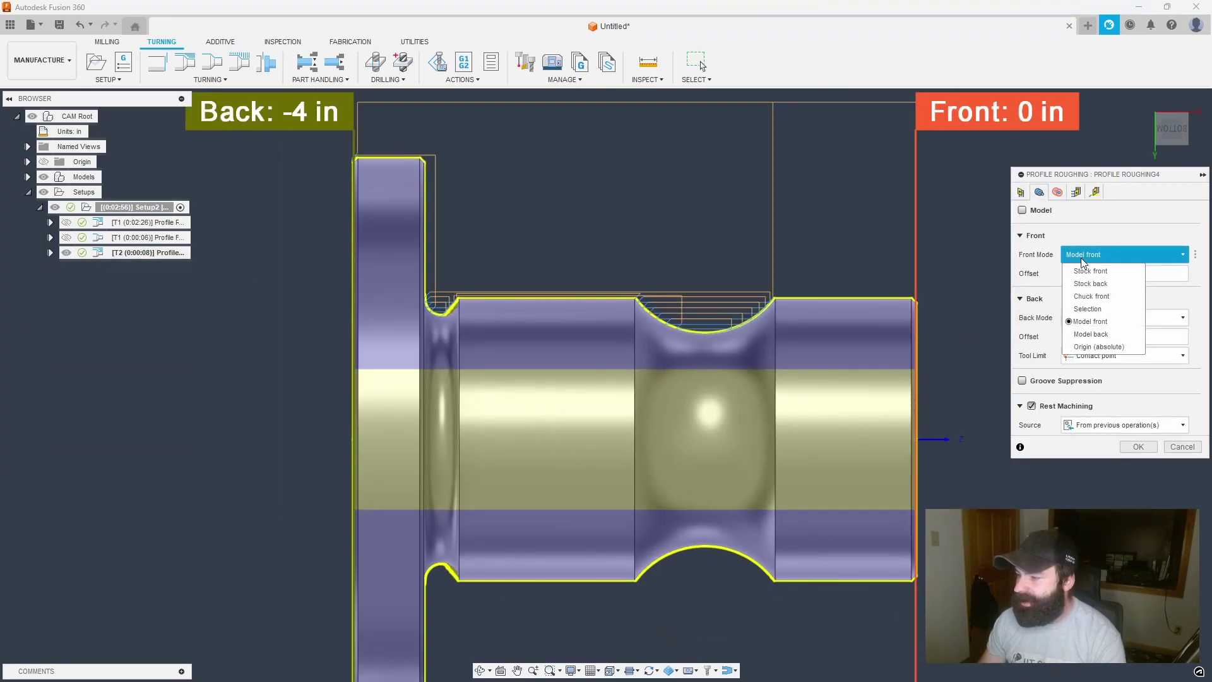
pyautogui.click(1087, 308)
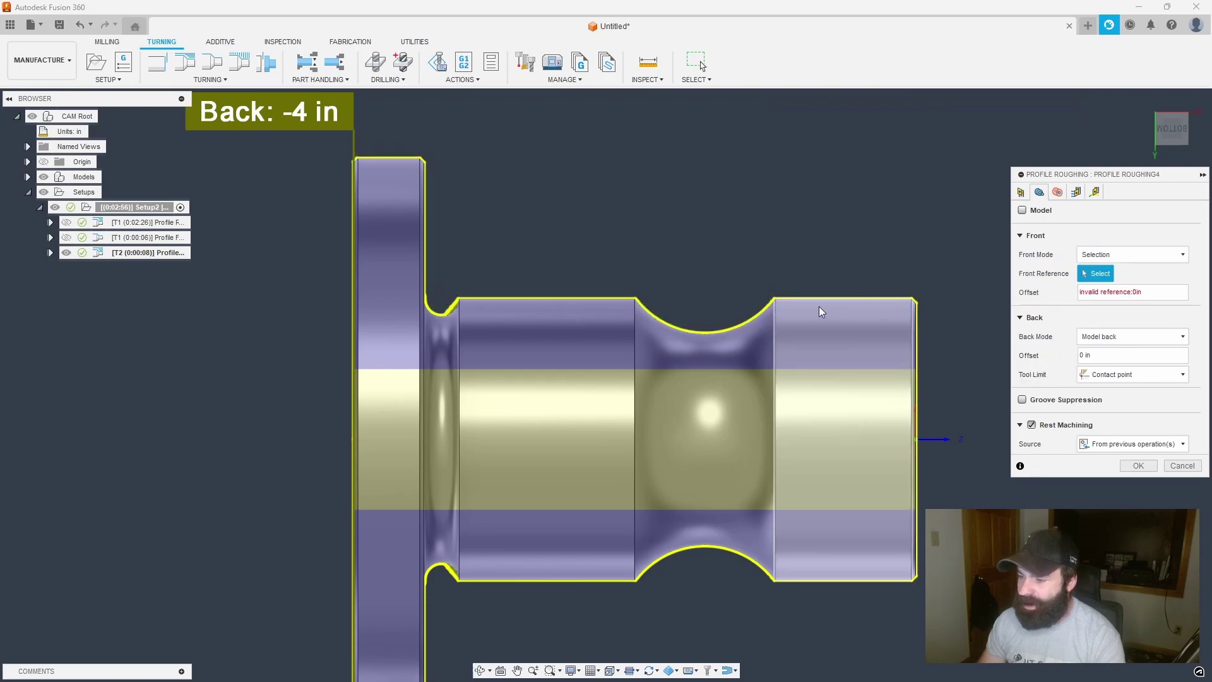
pyautogui.click(775, 321)
pyautogui.click(1111, 336)
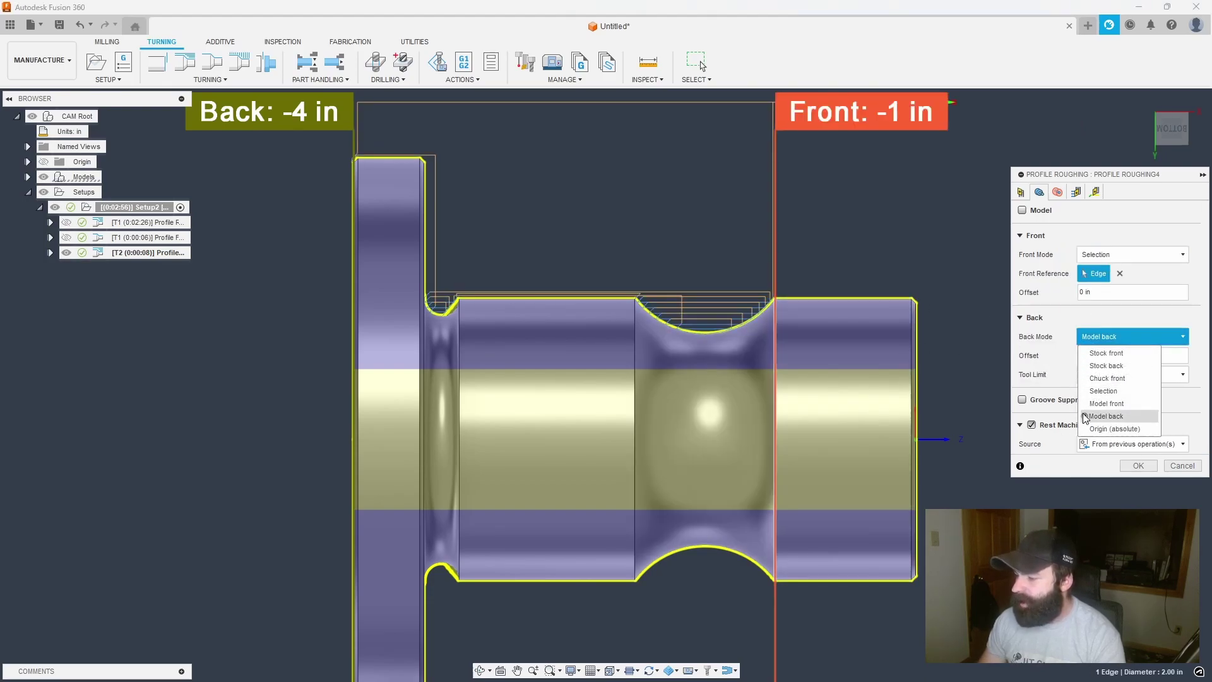
pyautogui.click(1098, 390)
pyautogui.click(635, 373)
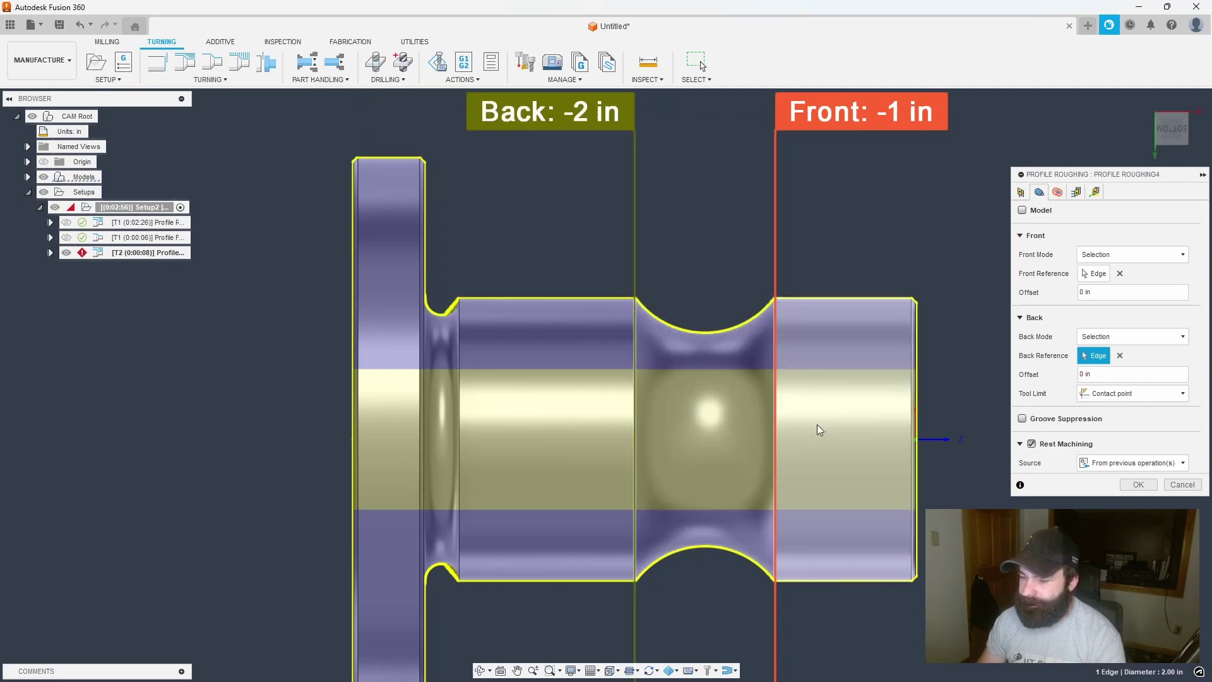
pyautogui.click(1136, 485)
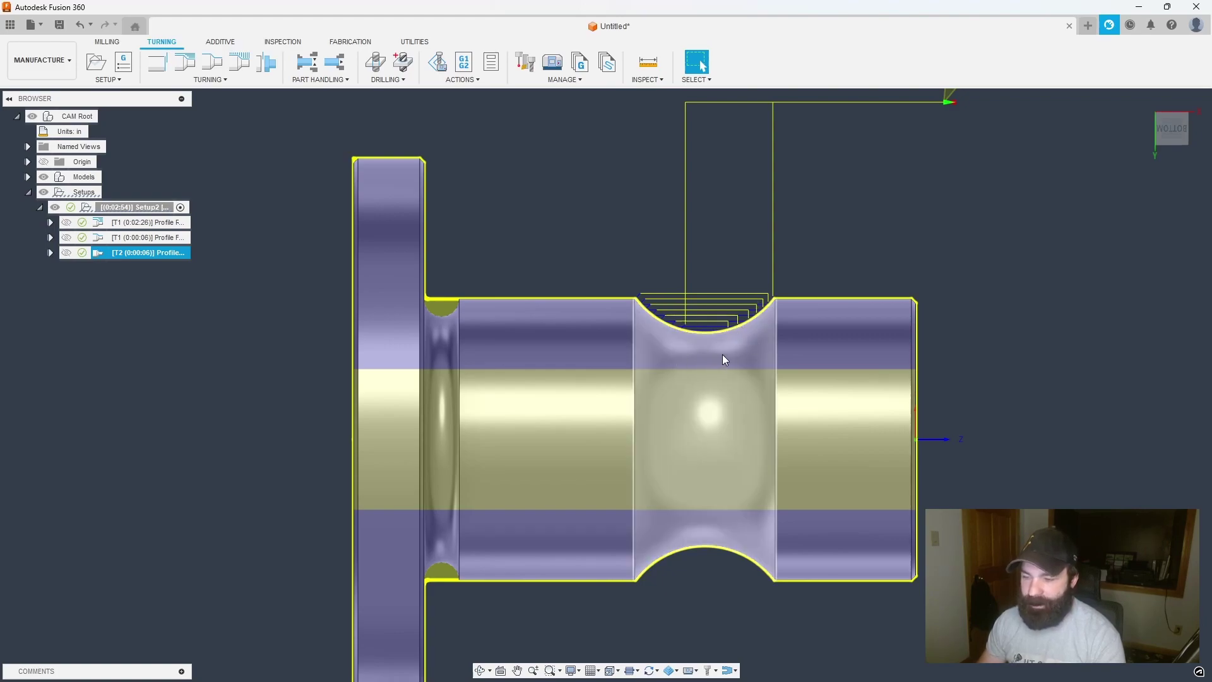
# Step: Derive a T2 Turning Profile Finishing operation with the default feed and speed preset
pyautogui.rightClick(108, 252)
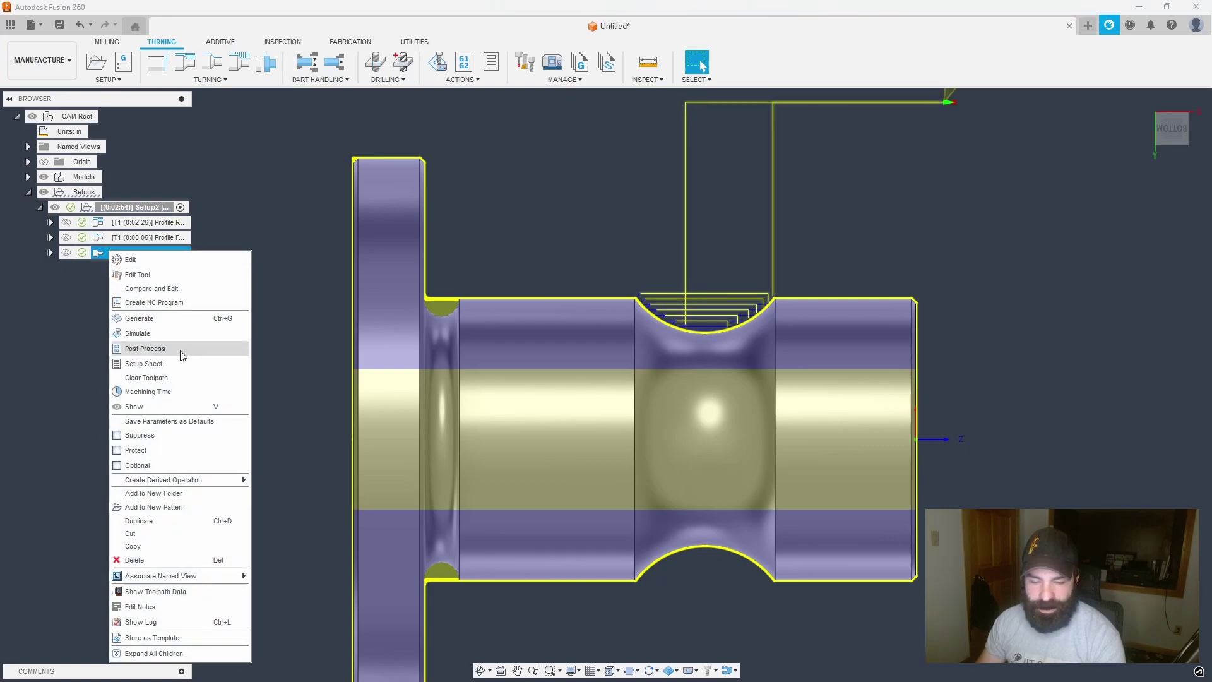
pyautogui.moveTo(184, 481)
pyautogui.moveTo(265, 488)
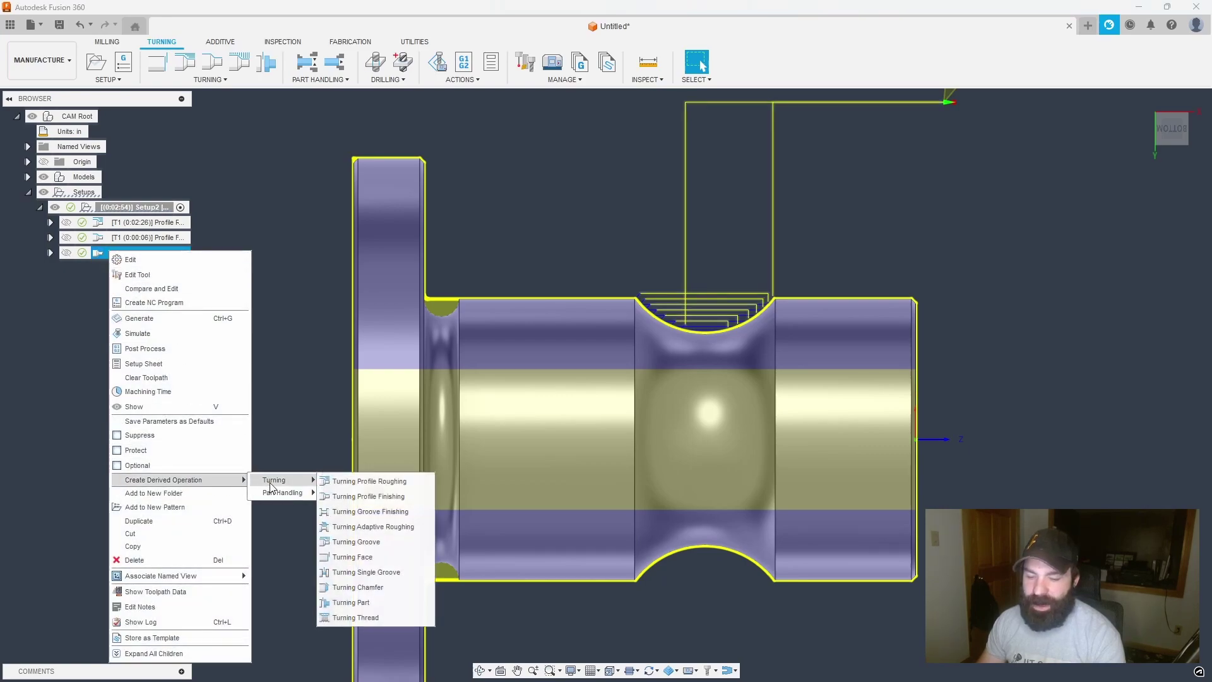
pyautogui.click(361, 496)
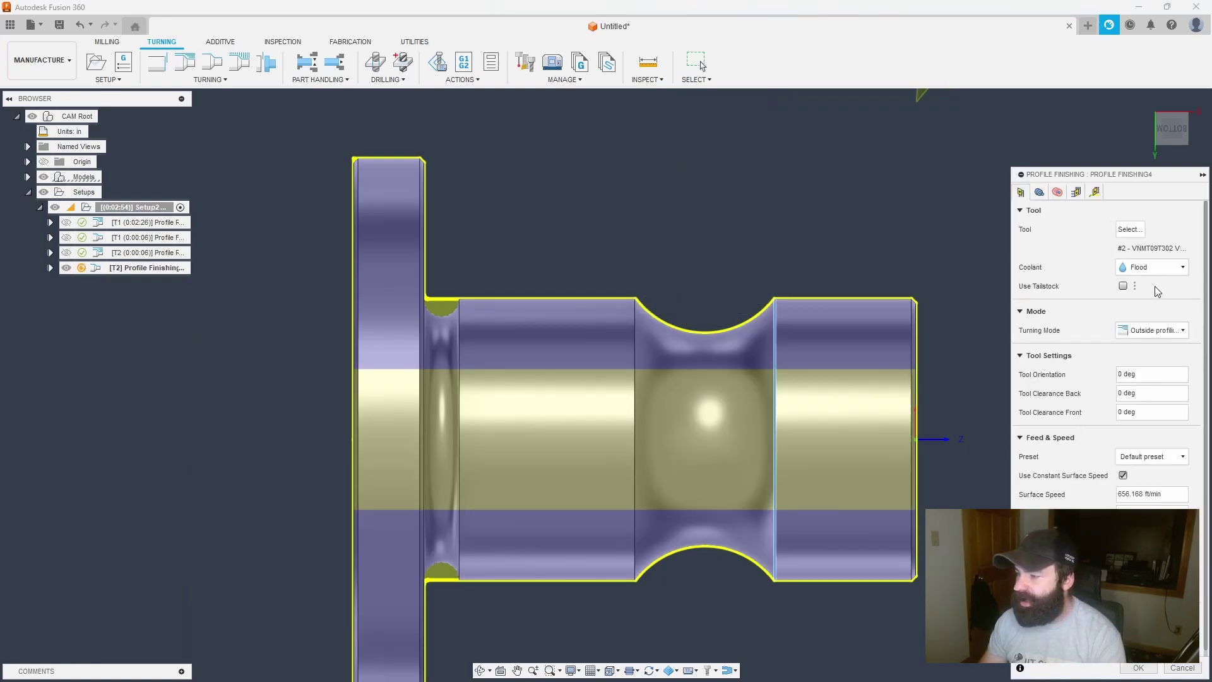
pyautogui.click(1152, 456)
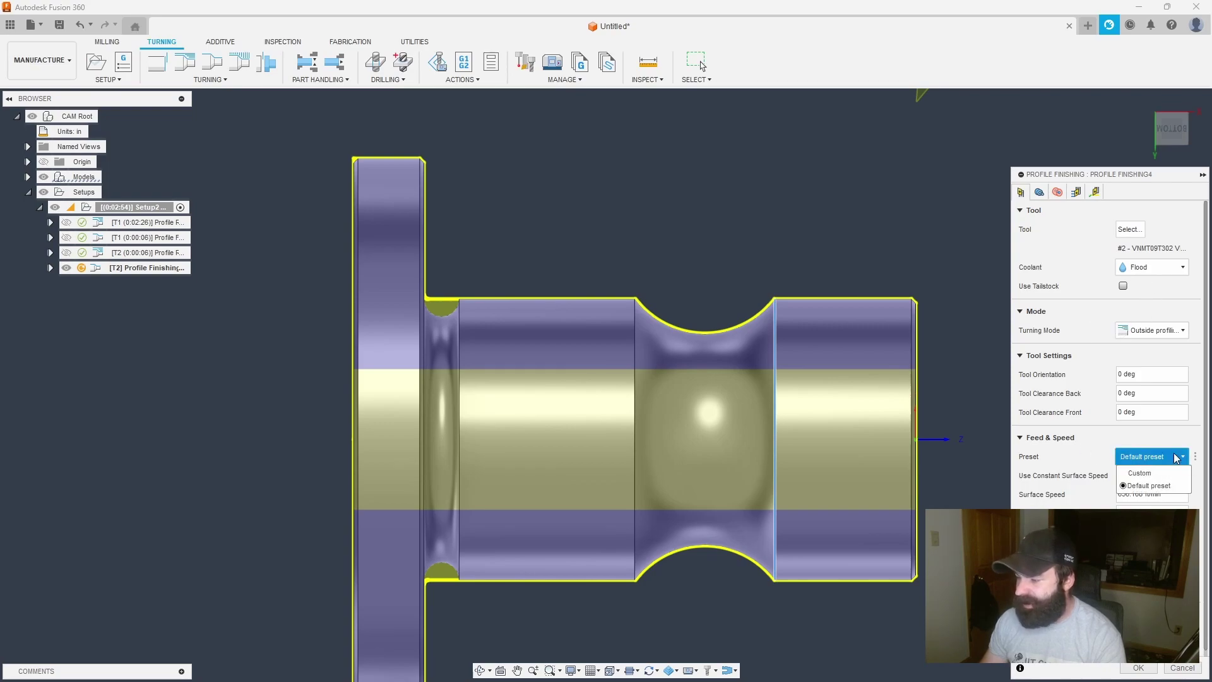
pyautogui.click(1052, 459)
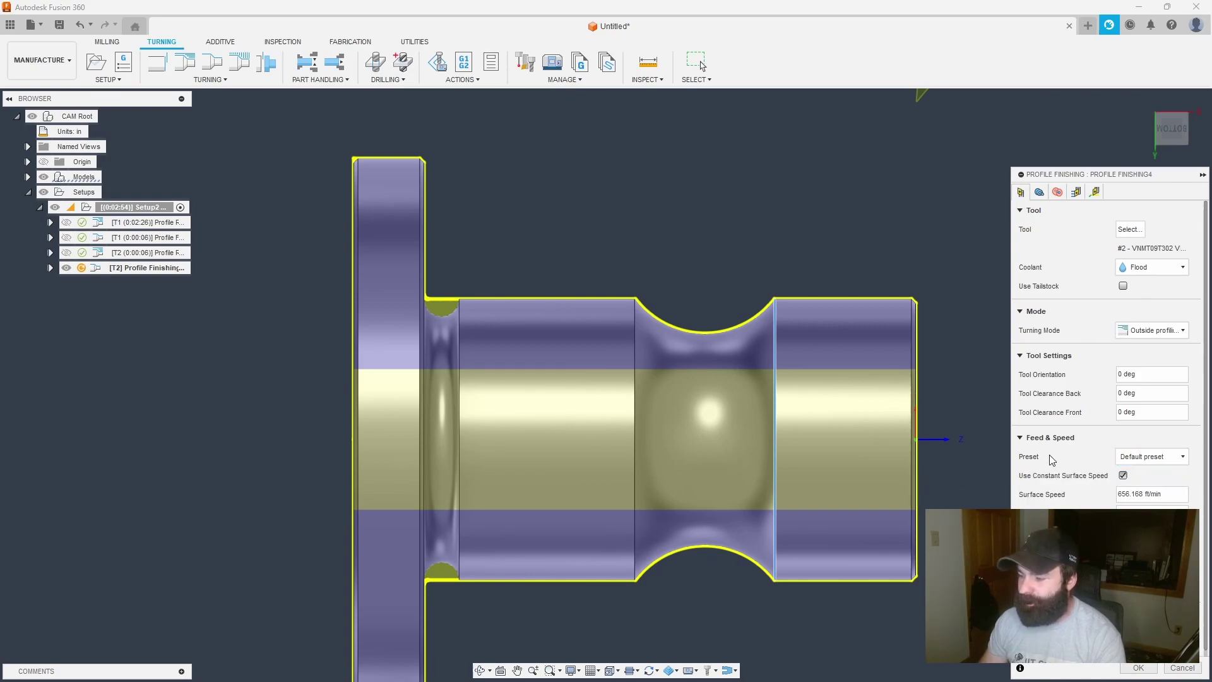
pyautogui.click(1138, 668)
pyautogui.scroll(-1, 692, 602)
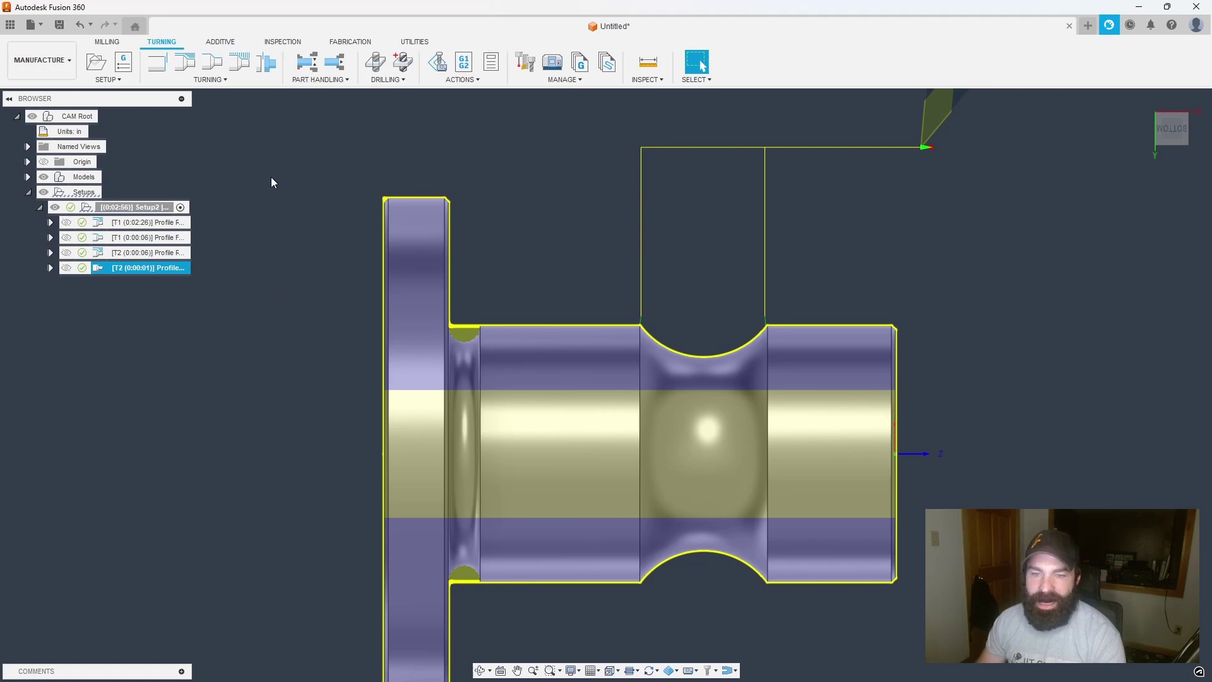
pyautogui.click(212, 81)
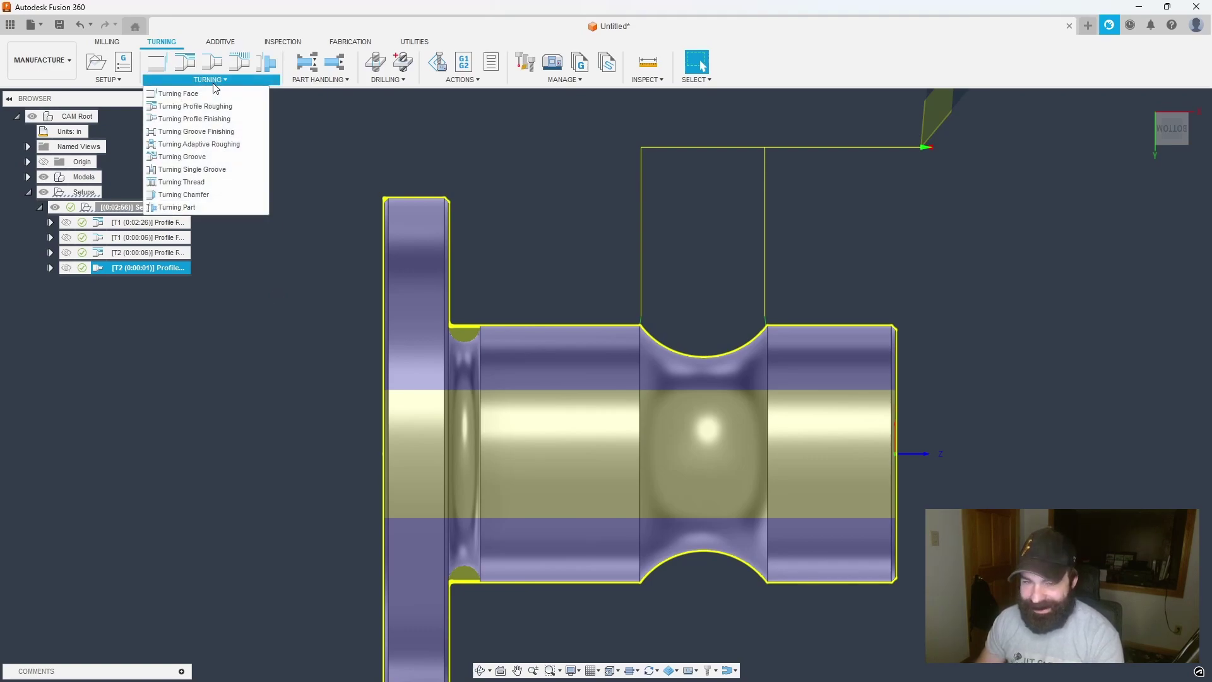
# Step: Start a Single Groove operation and pick the OD Grooving tool, checking its 0.25 in groove width
pyautogui.click(201, 170)
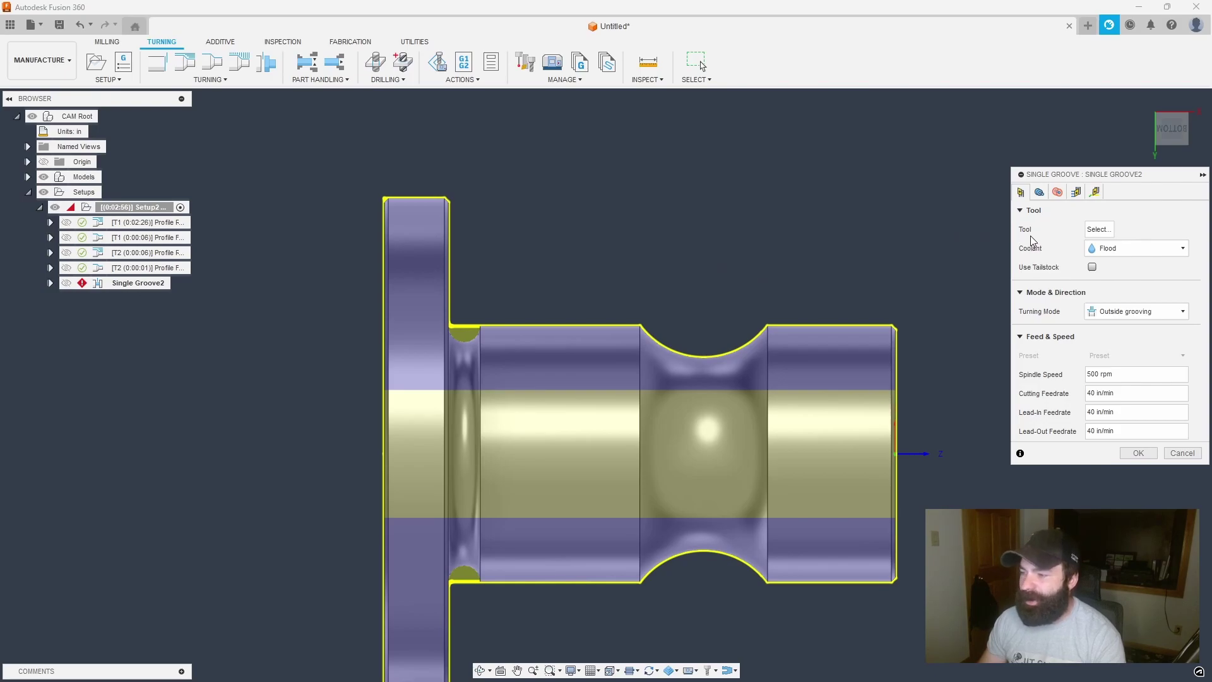
pyautogui.click(1099, 229)
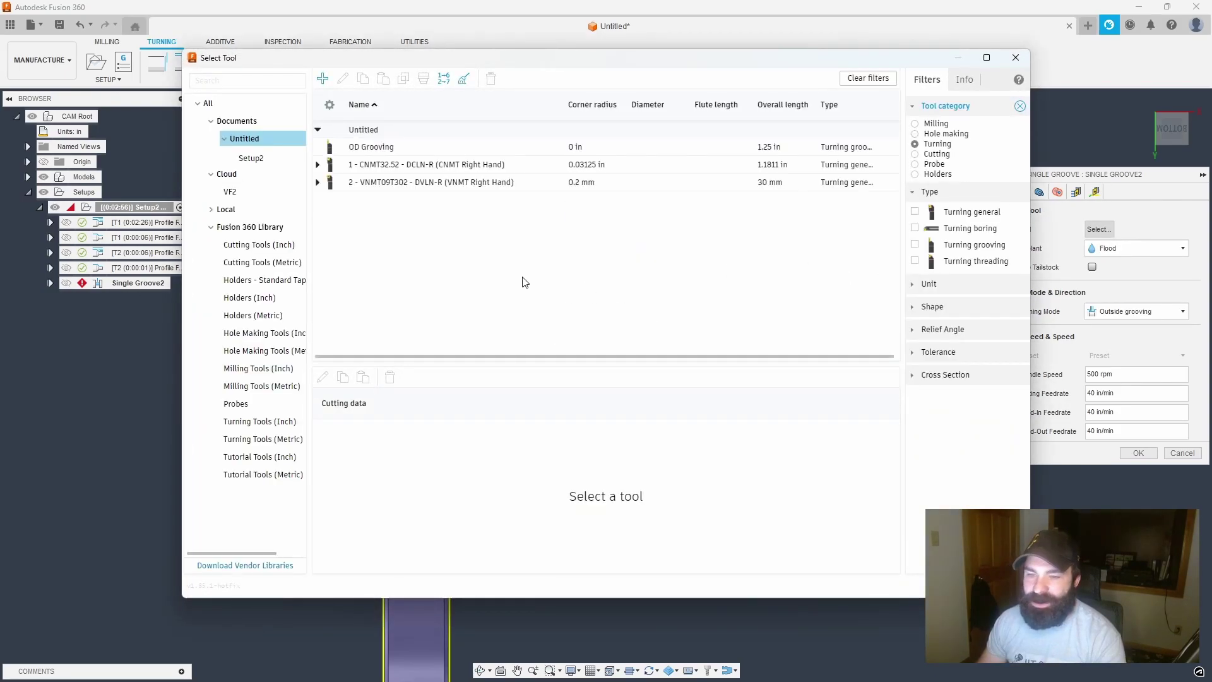
pyautogui.click(363, 147)
pyautogui.rightClick(390, 149)
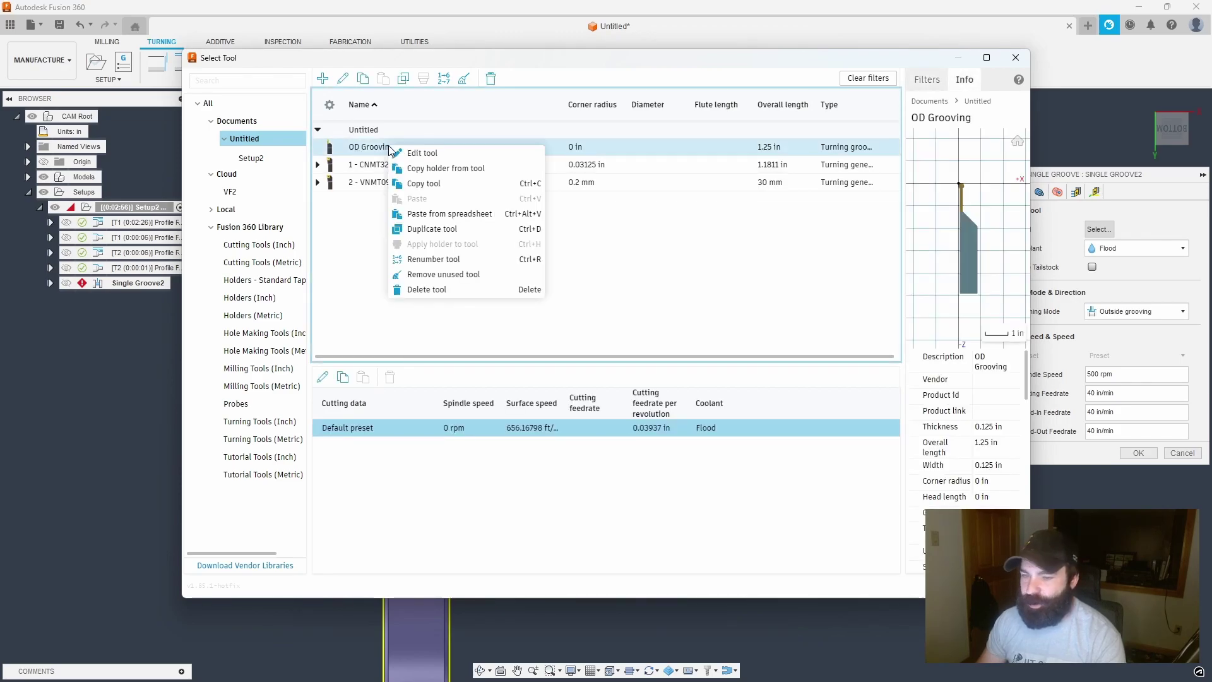
pyautogui.click(418, 152)
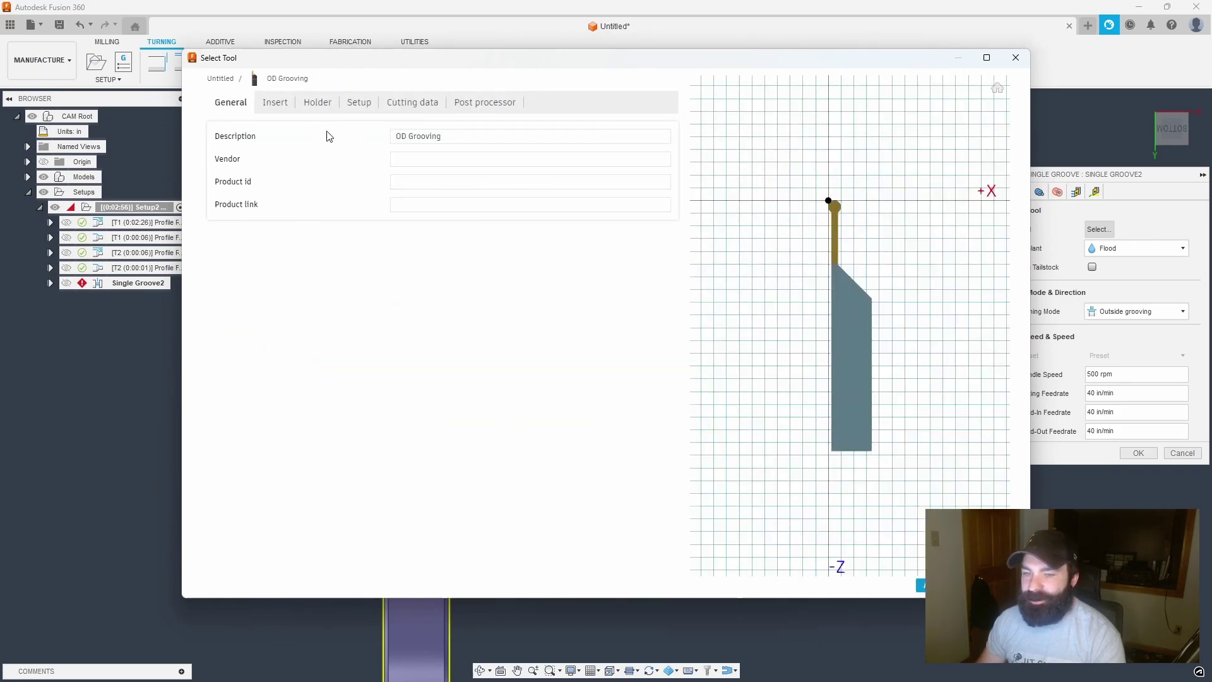
pyautogui.click(275, 107)
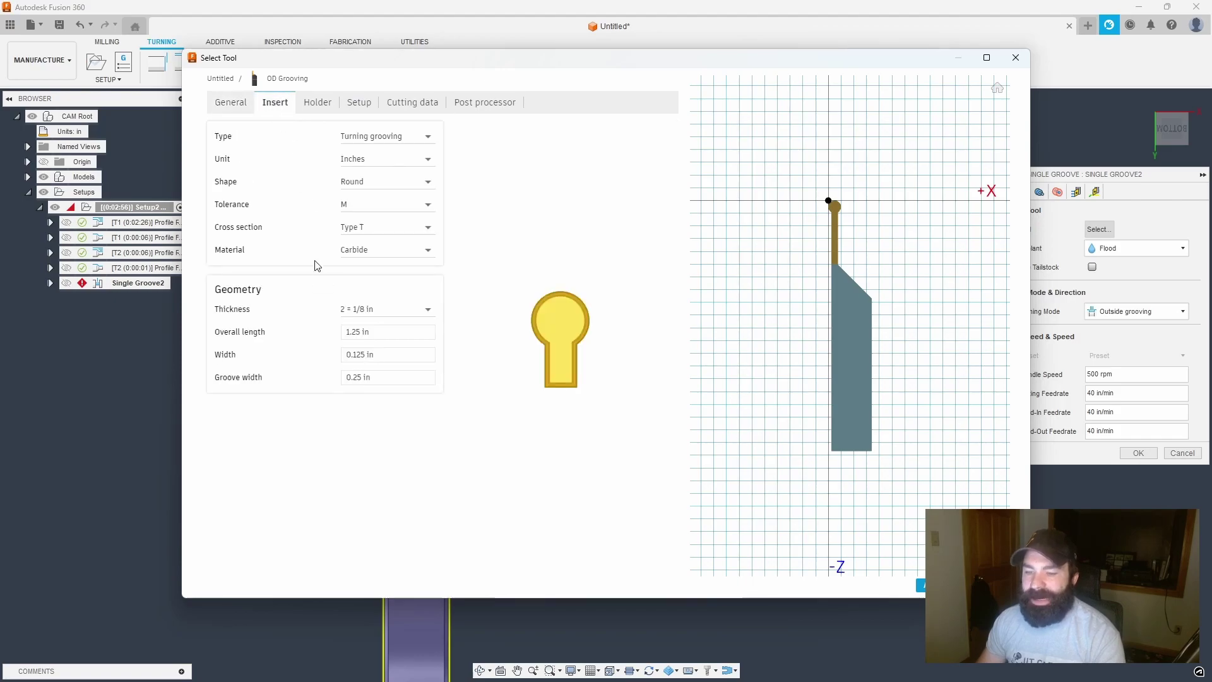
pyautogui.click(363, 377)
pyautogui.moveTo(363, 378); pyautogui.dragTo(373, 380)
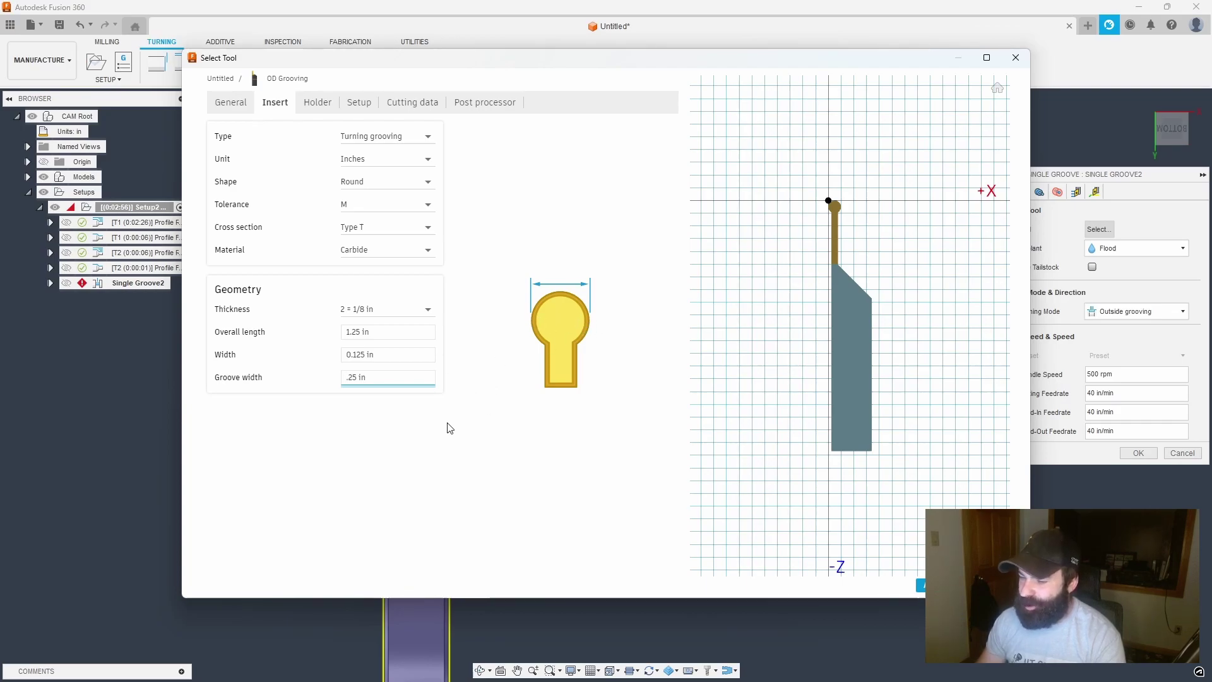
pyautogui.write('.')
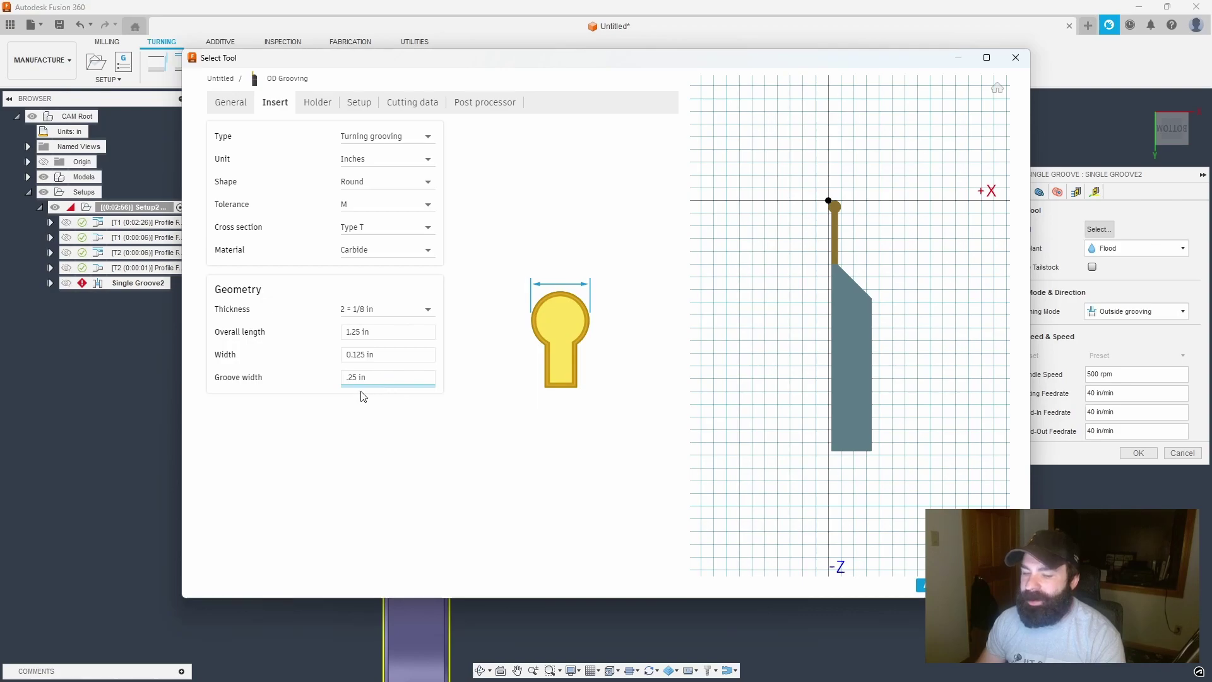
pyautogui.click(941, 585)
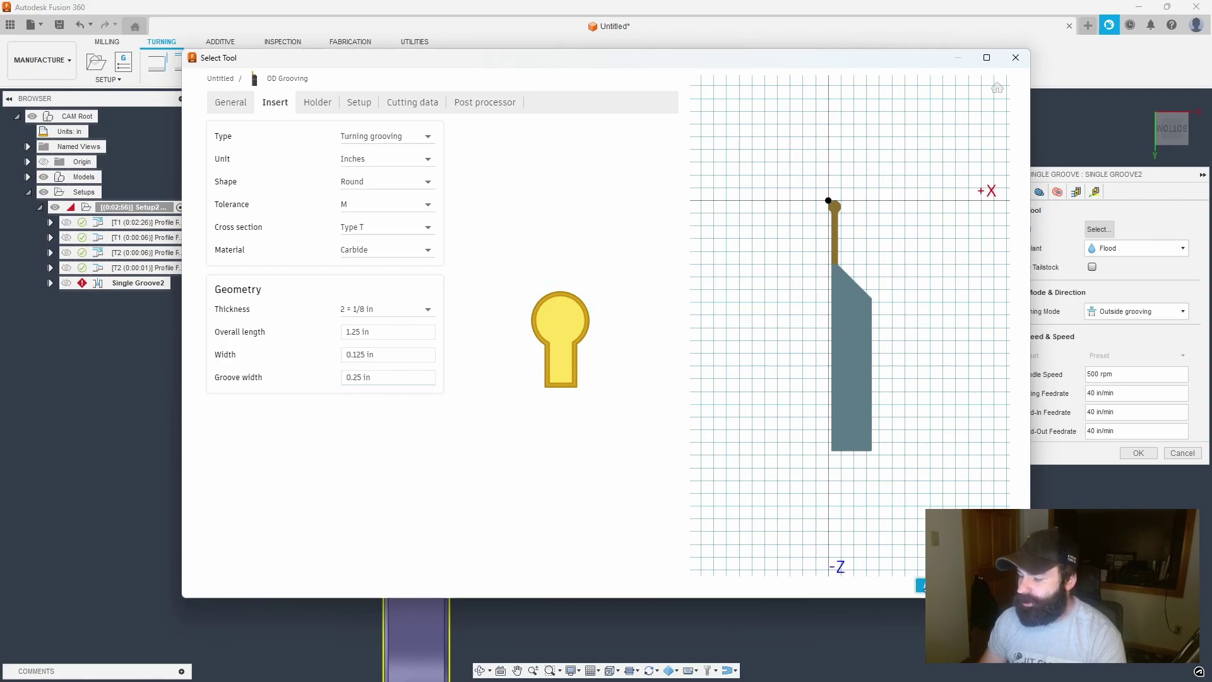
# Step: Confirm the OD Grooving tool and place the groove at the flange shoulder edge
pyautogui.click(960, 585)
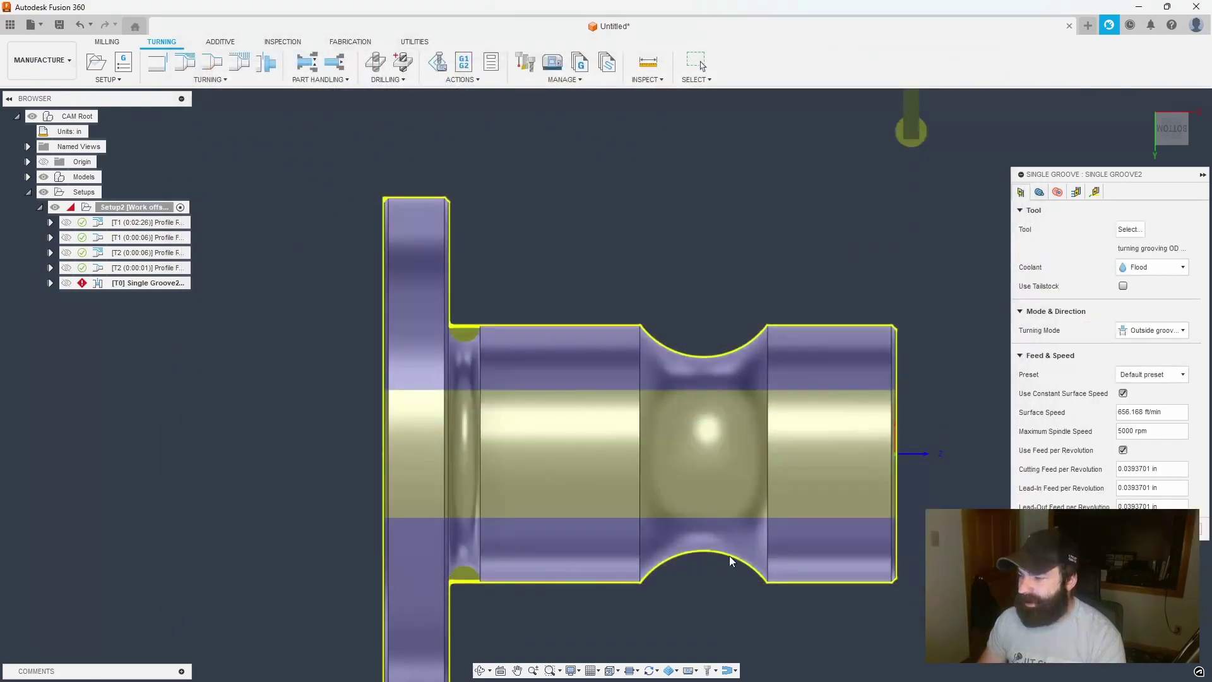
pyautogui.click(1039, 192)
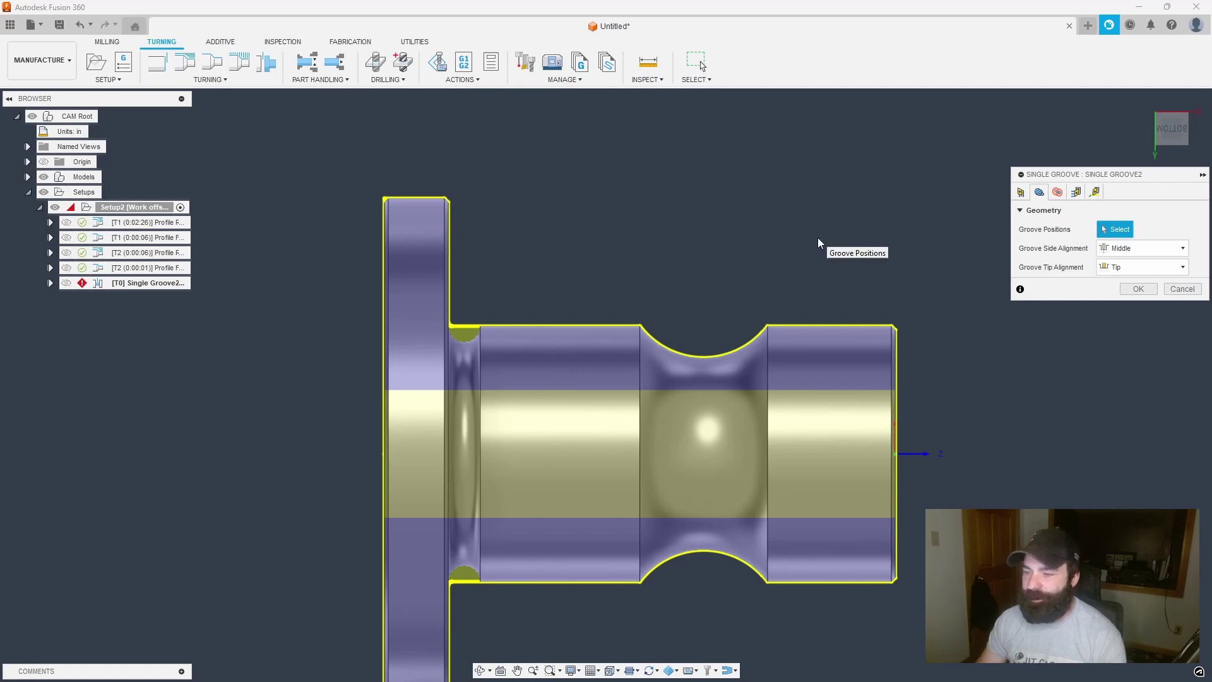
pyautogui.keyDown('shift'); pyautogui.moveTo(815, 236); pyautogui.dragTo(800, 257, button='middle'); pyautogui.keyUp('shift')
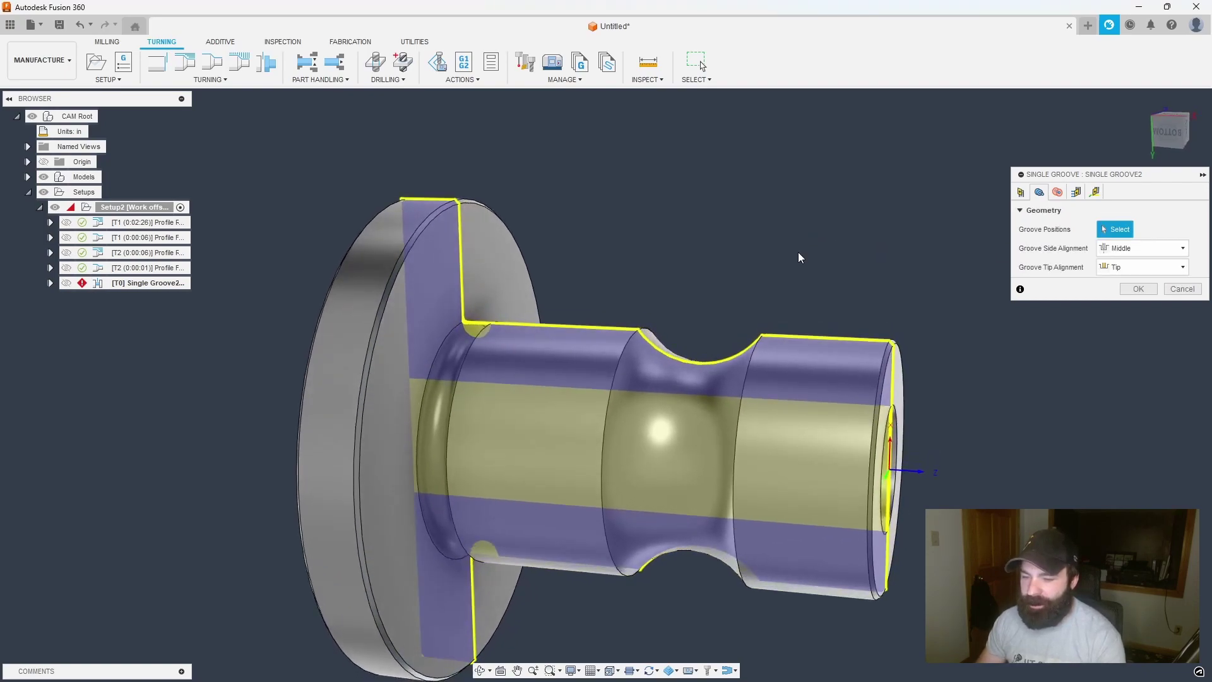
pyautogui.click(458, 329)
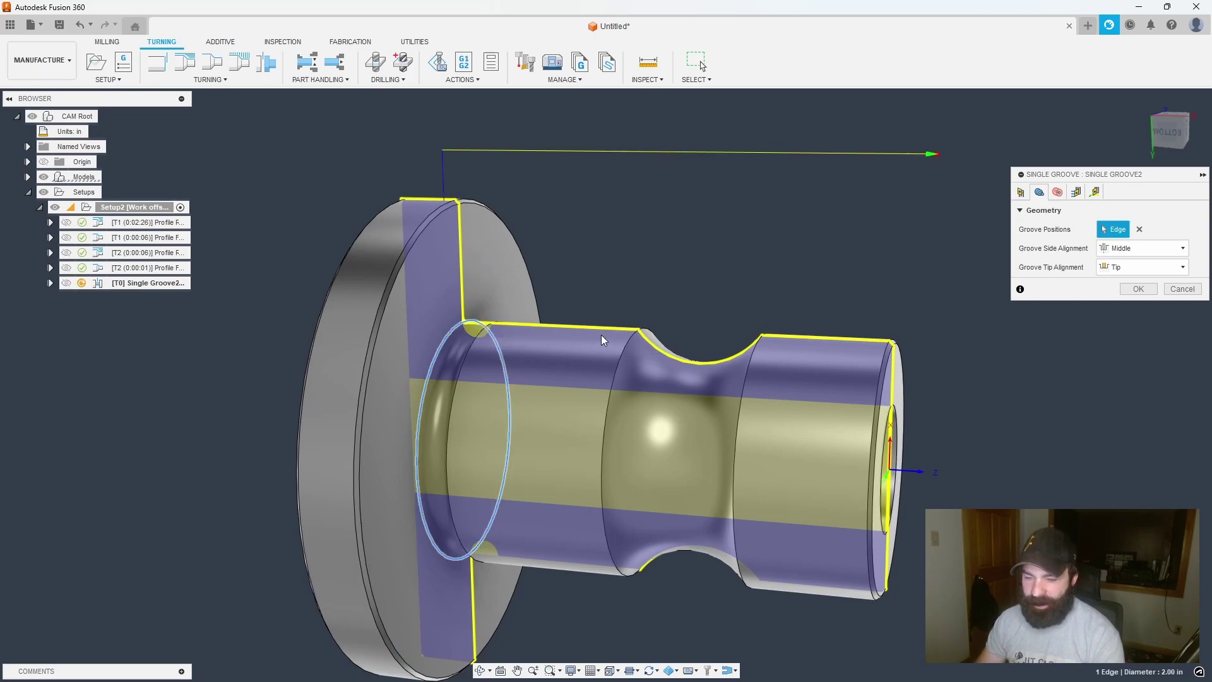
# Step: Hide the solid model in side view and change Groove Side Alignment from Middle to Front
pyautogui.click(1175, 140)
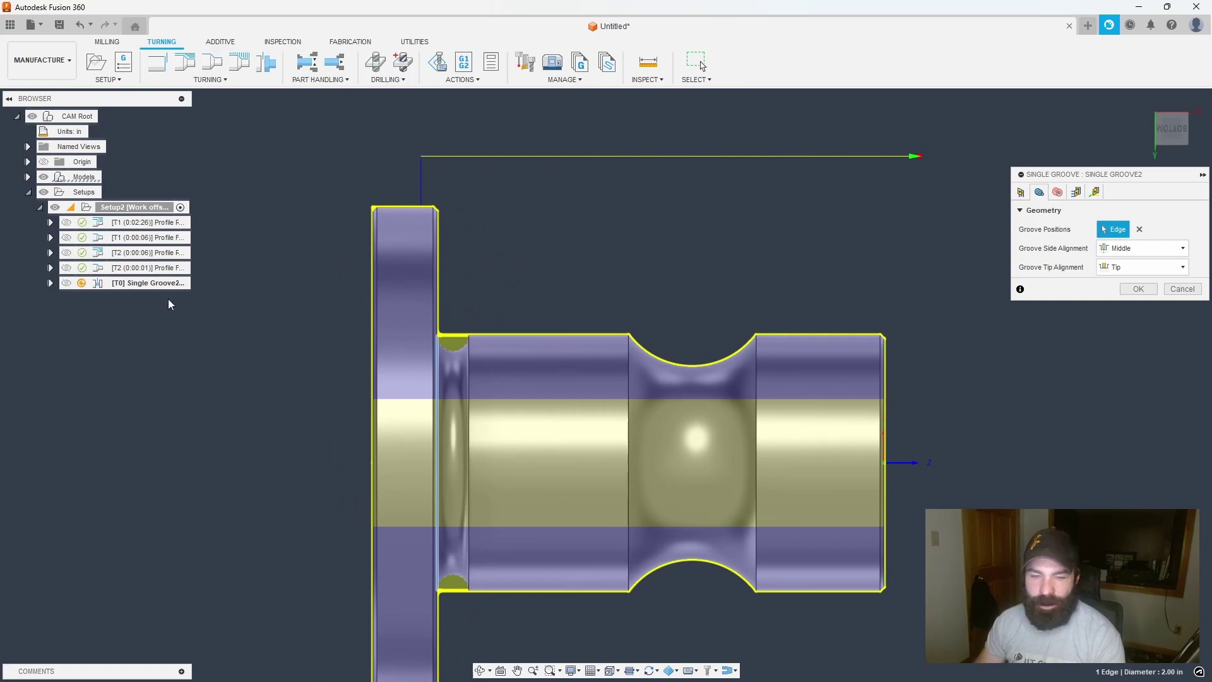
pyautogui.click(44, 177)
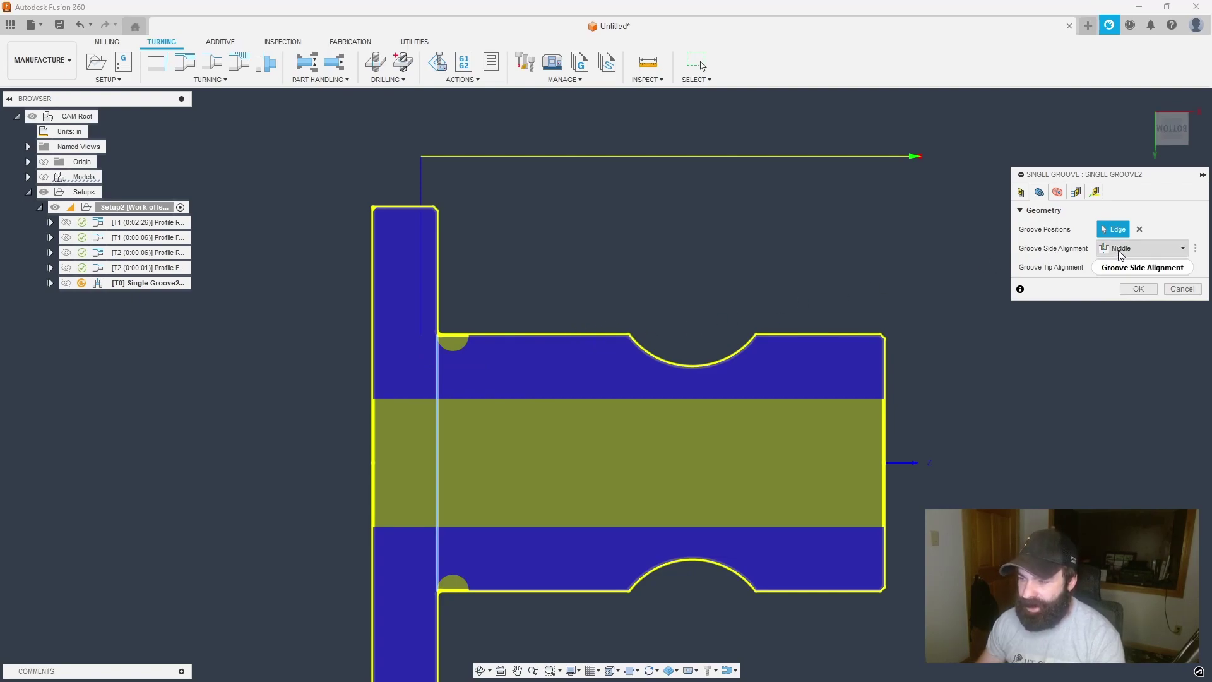
pyautogui.moveTo(1120, 254)
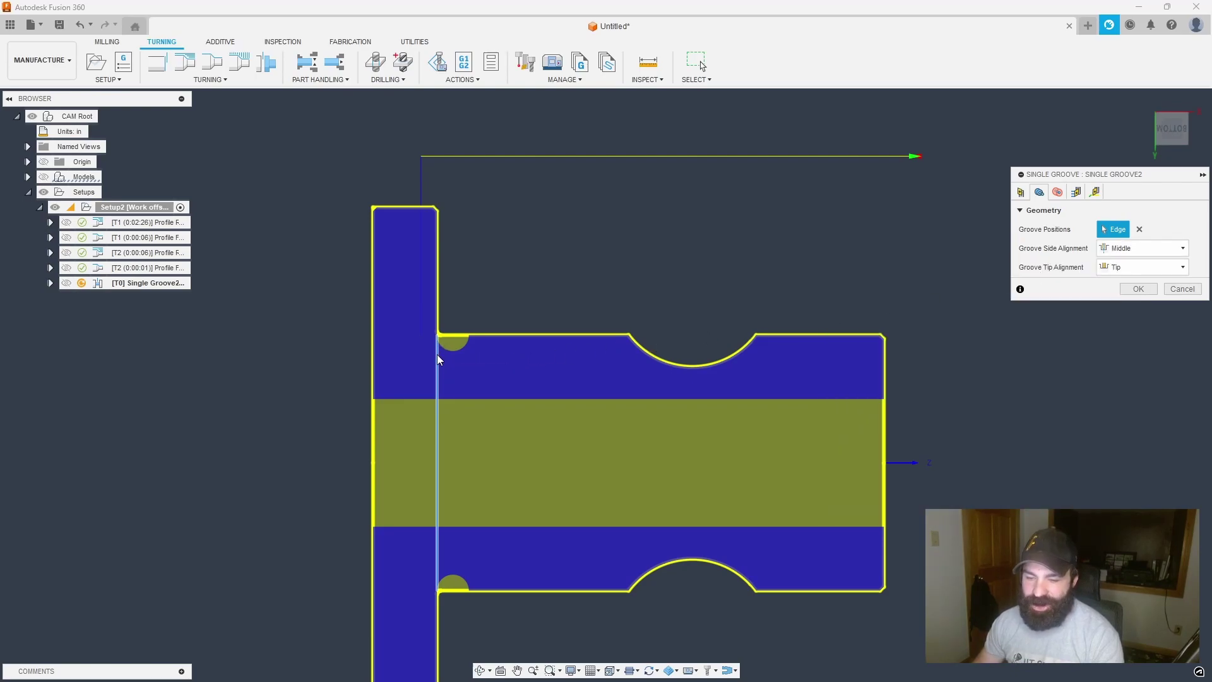
pyautogui.click(1121, 256)
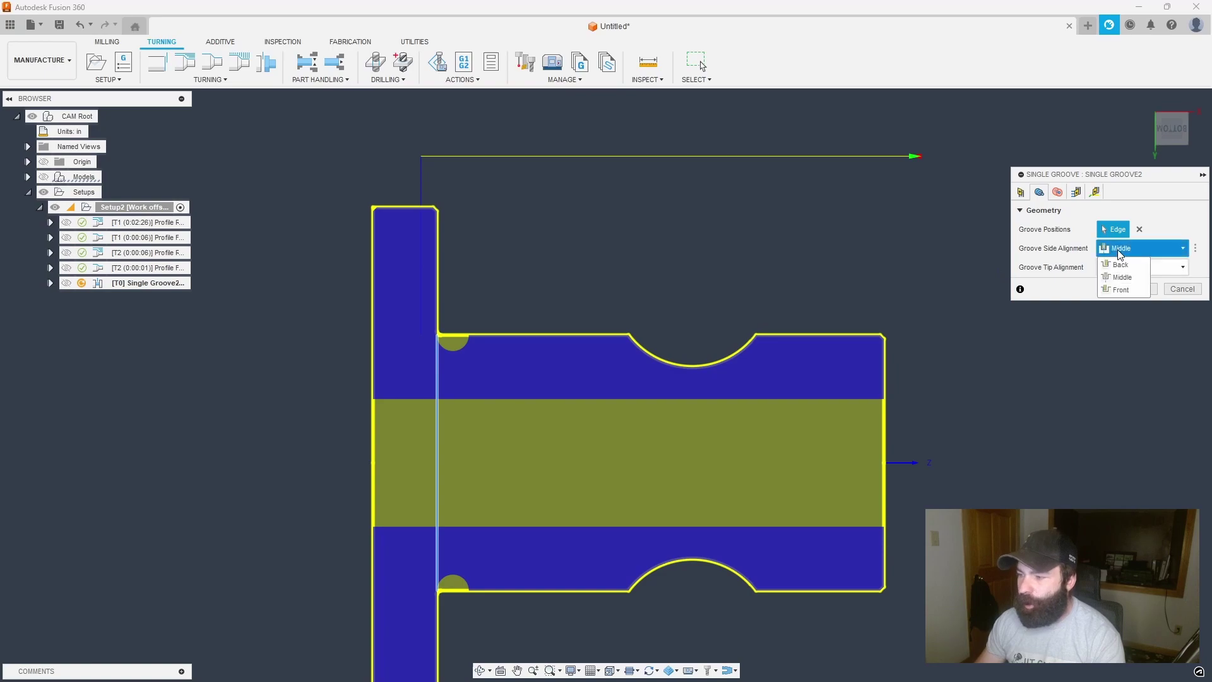
pyautogui.click(1121, 291)
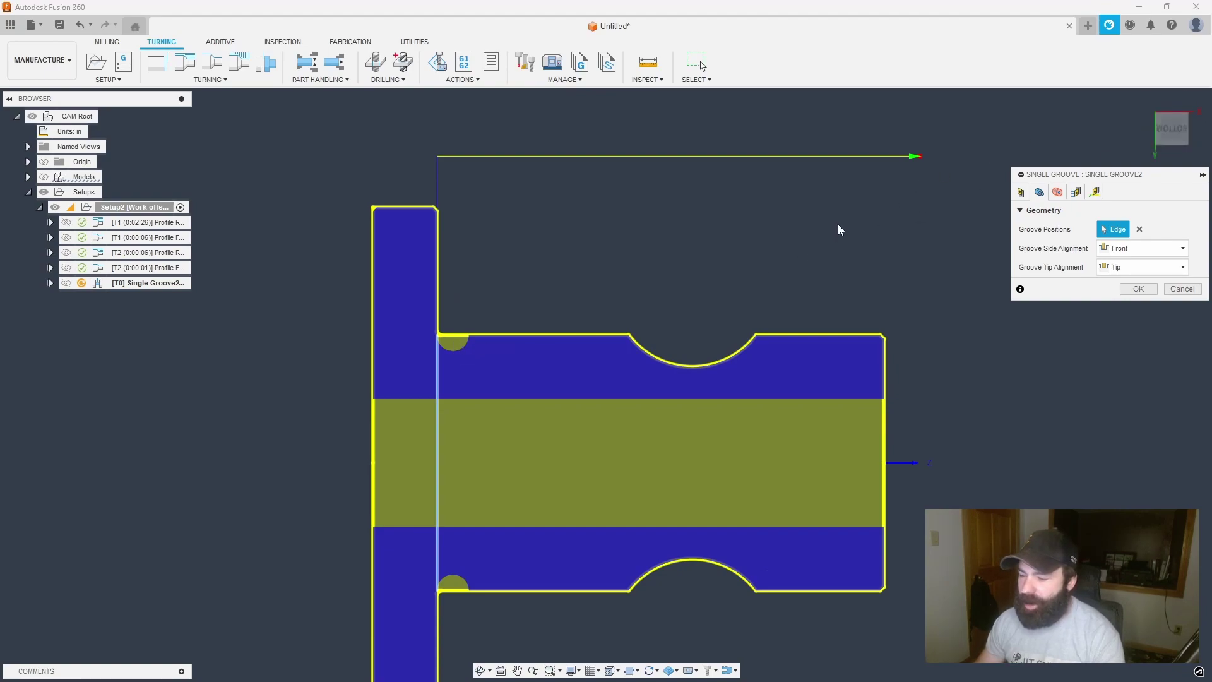
pyautogui.scroll(2, 434, 343)
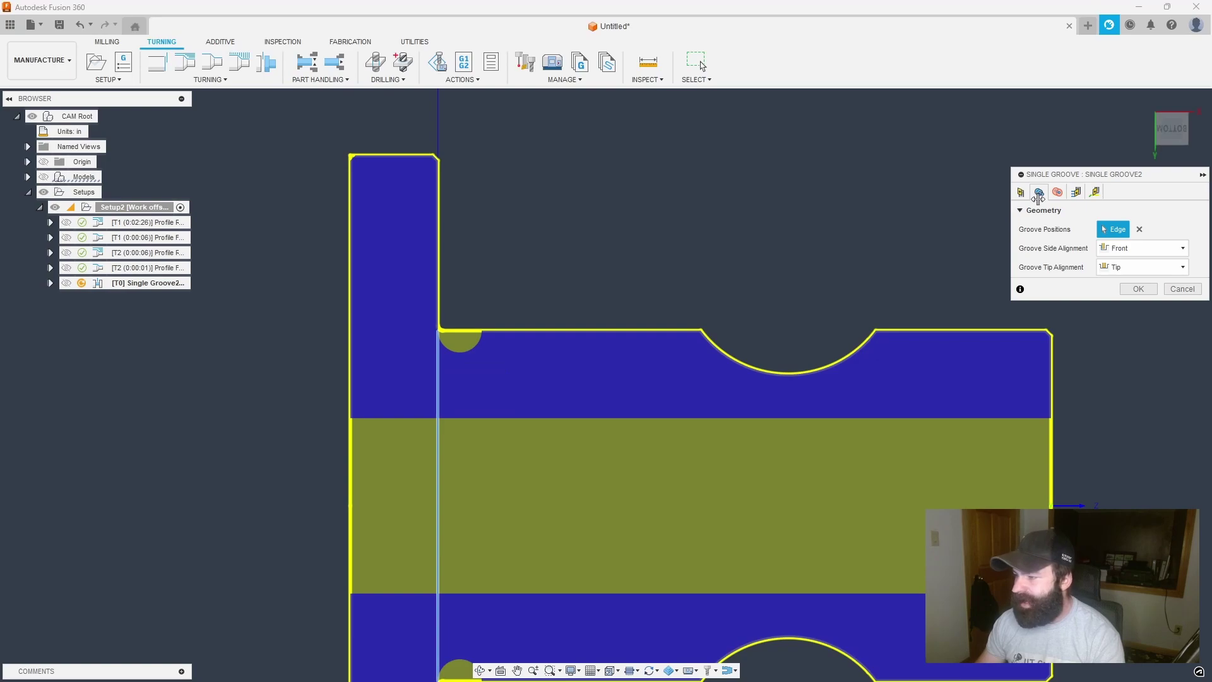
# Step: Set the Single Groove inner radius offset to -.125, generate it, then show the T2 profile toolpath
pyautogui.click(1057, 192)
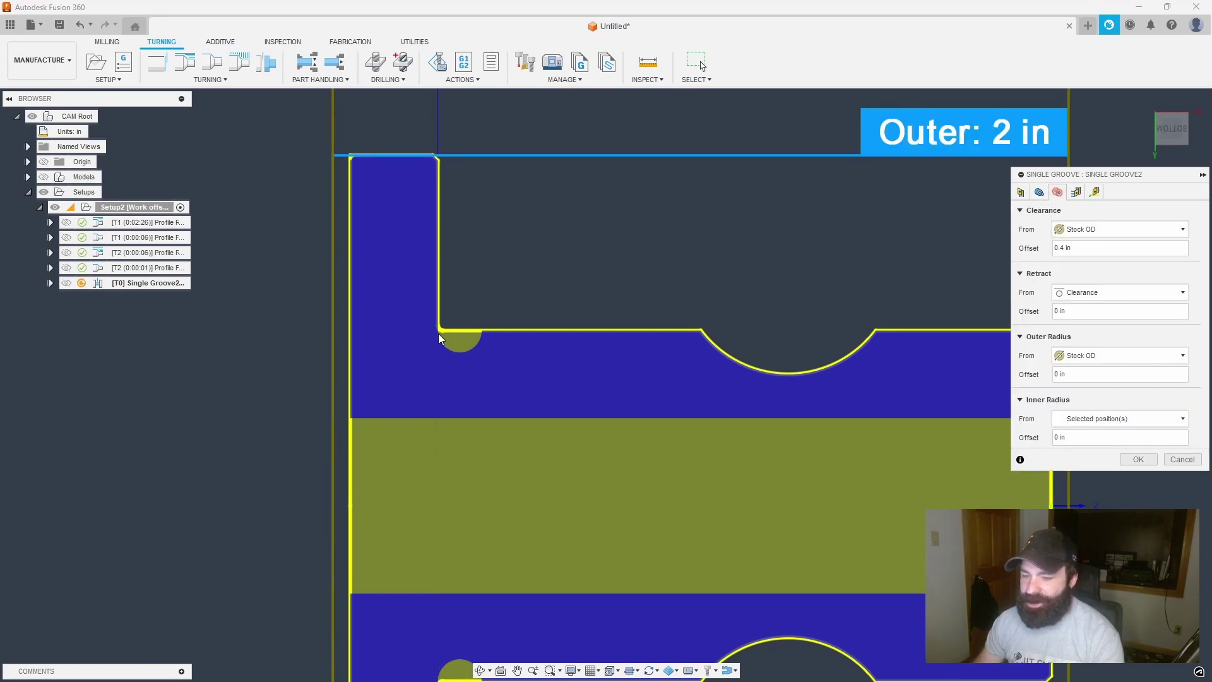
pyautogui.click(1060, 437)
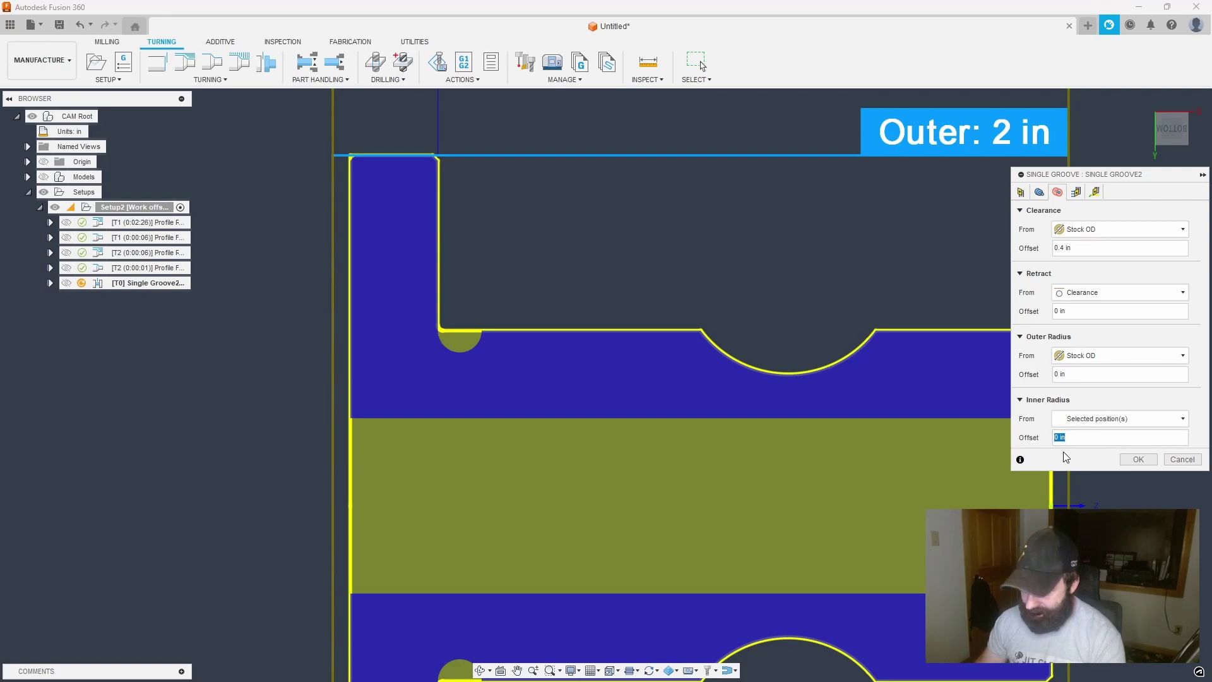
pyautogui.write('-.125')
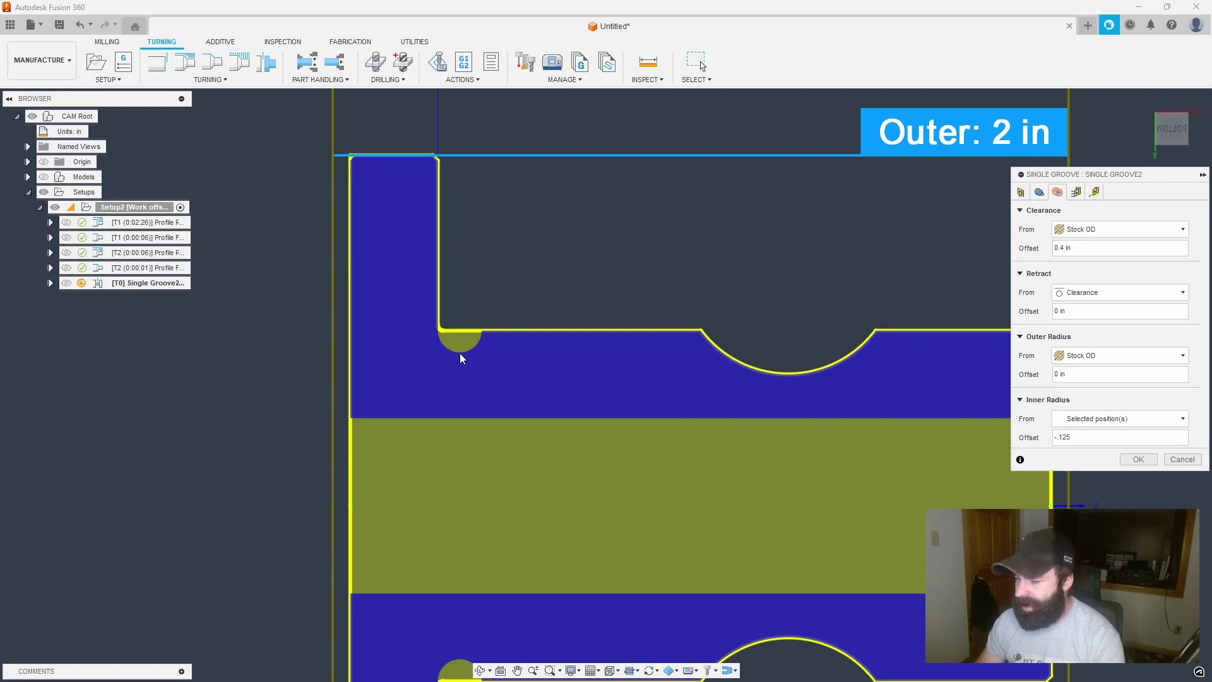
pyautogui.scroll(-1, 302, 348)
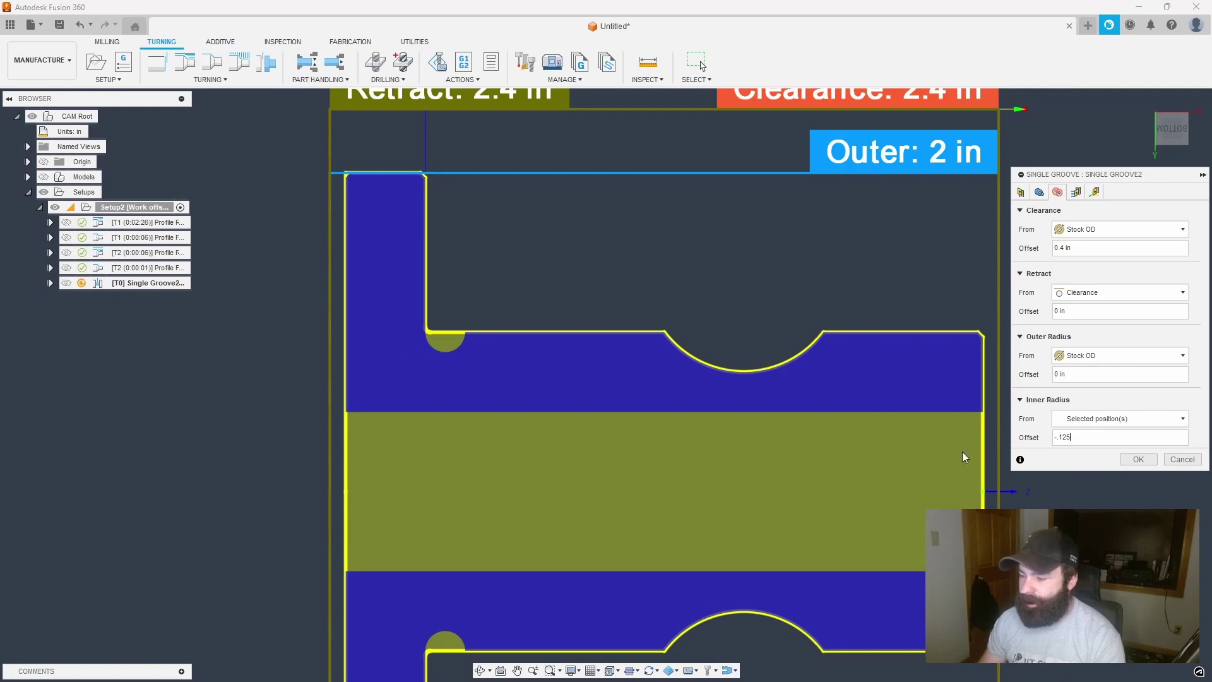
pyautogui.click(1138, 459)
pyautogui.scroll(-1, 539, 342)
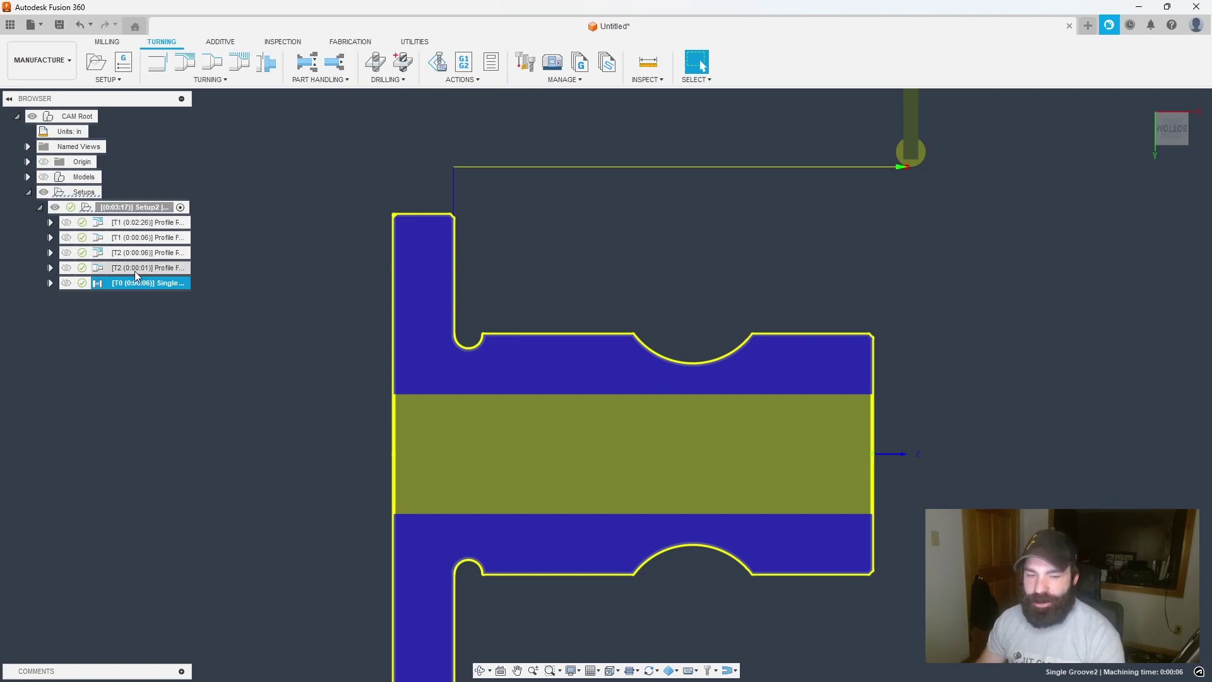
pyautogui.click(124, 252)
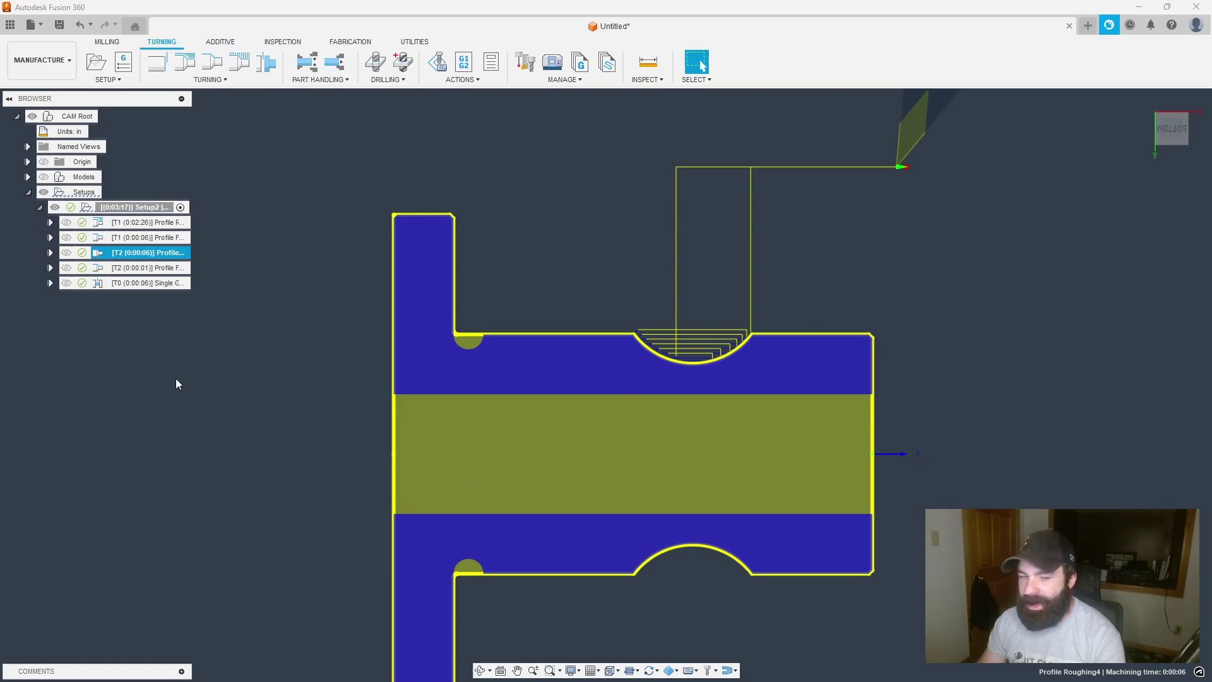
# Step: Start a new turning Groove operation with the part model shown over the stock
pyautogui.click(244, 315)
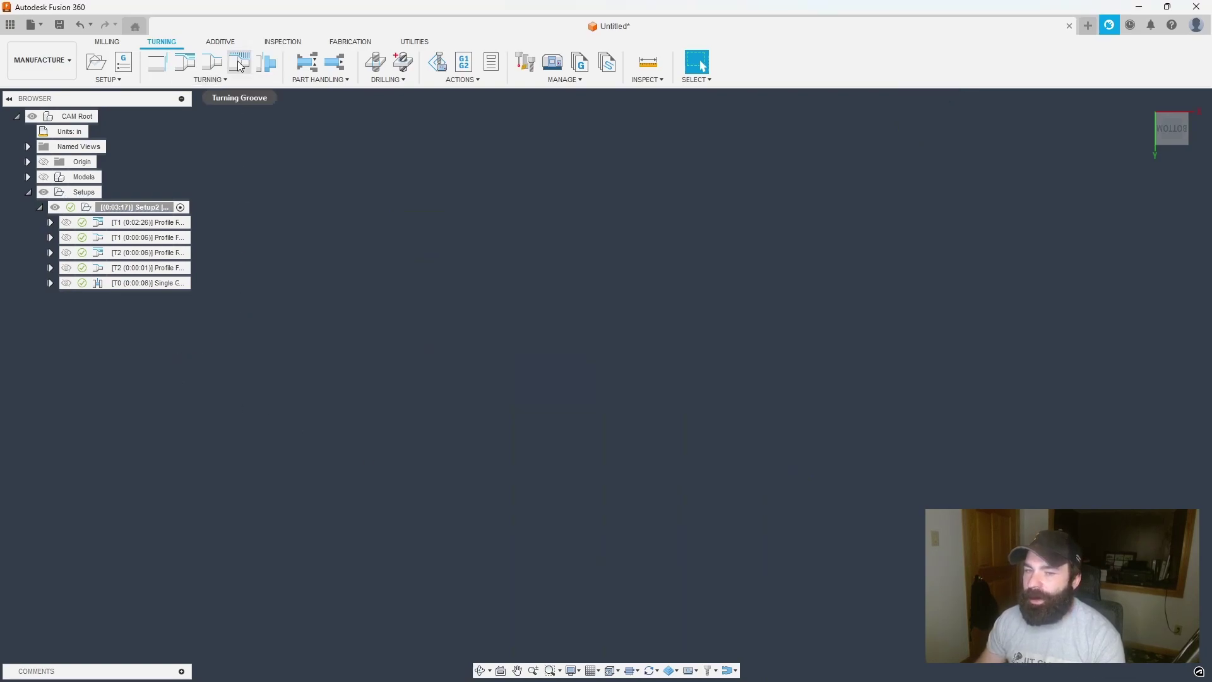
pyautogui.click(240, 62)
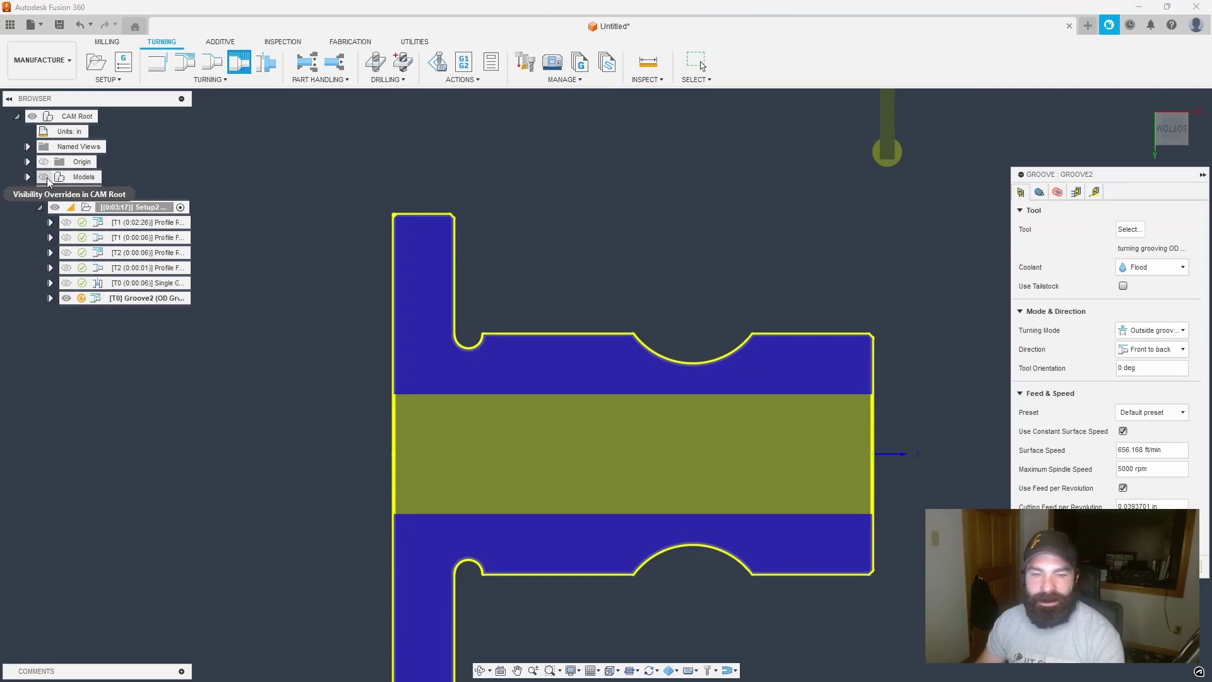
pyautogui.click(46, 178)
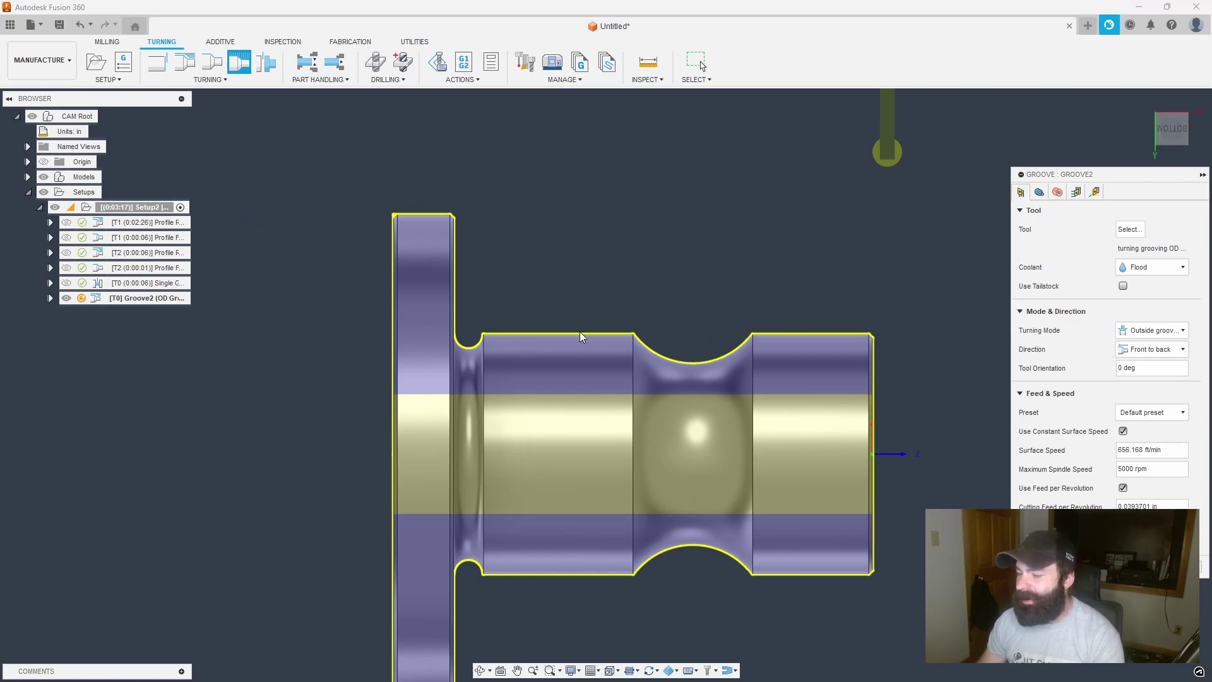
# Step: Enable rest machining from previous operation(s) and generate the Groove2 toolpath
pyautogui.click(1039, 192)
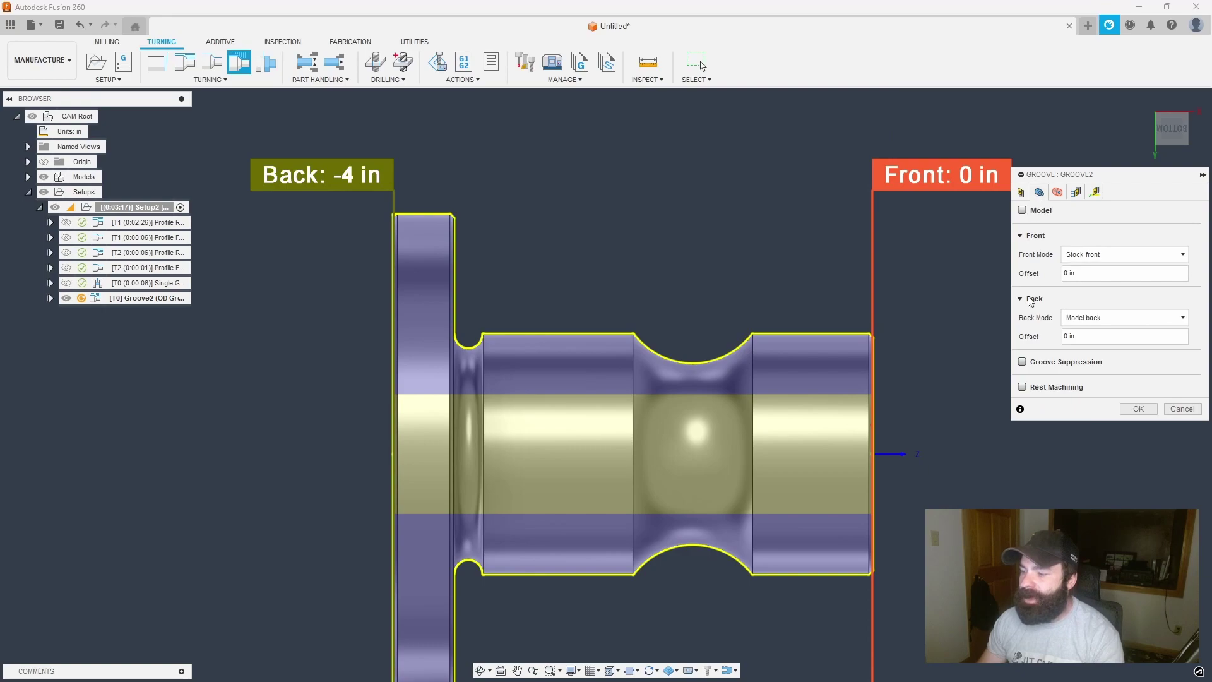
pyautogui.click(1023, 388)
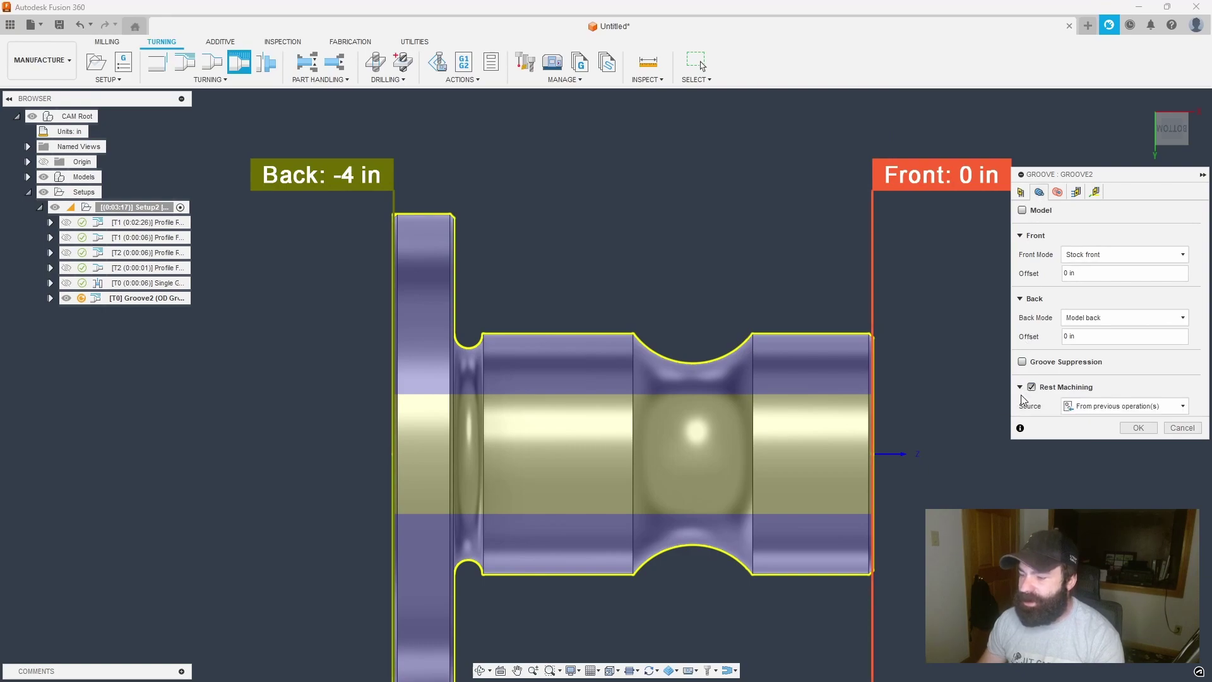
pyautogui.click(1093, 407)
pyautogui.click(1094, 423)
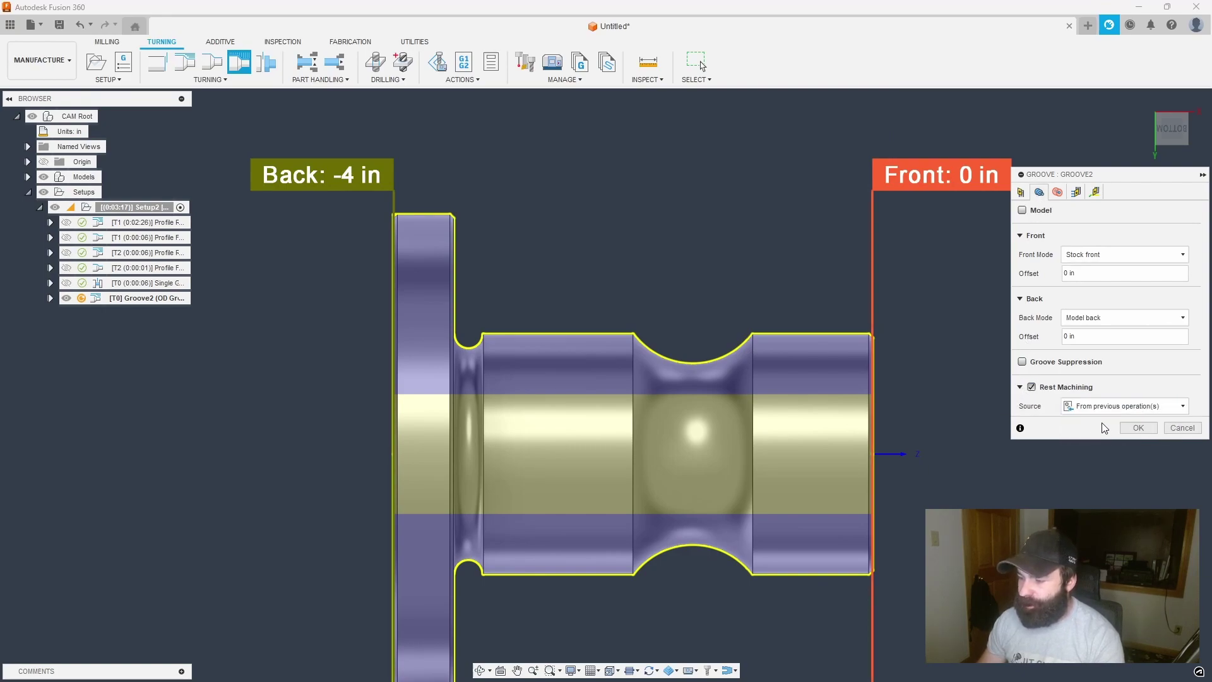
pyautogui.click(1136, 429)
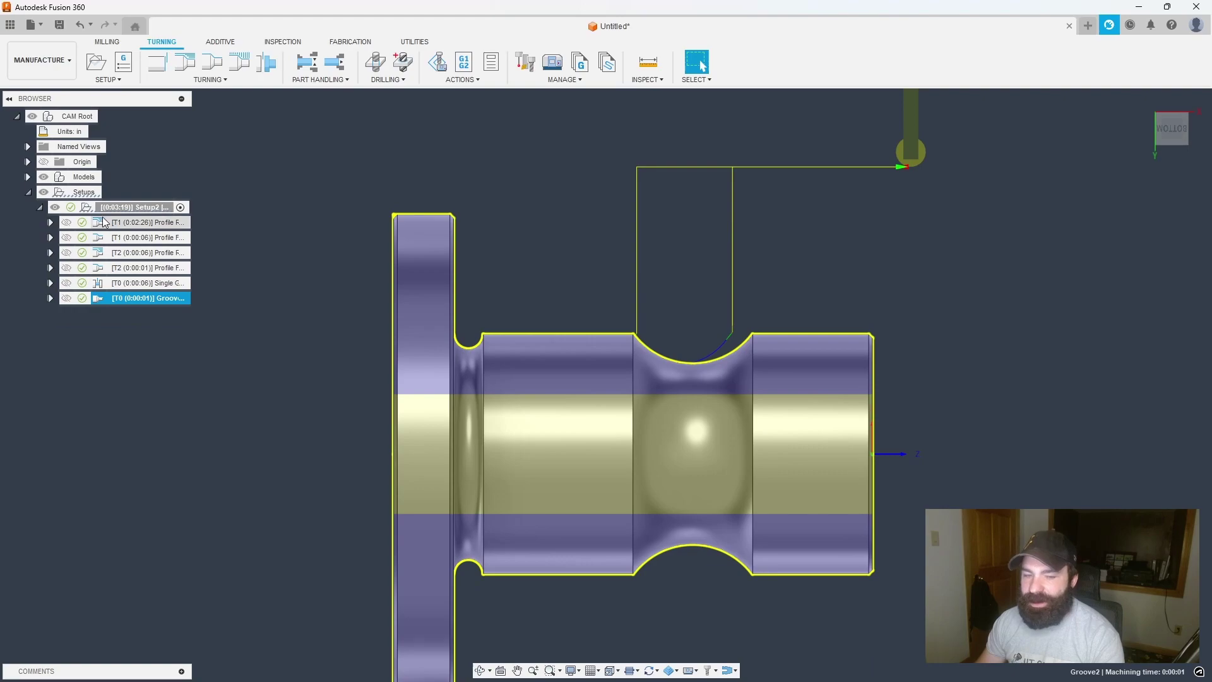
# Step: Move Groove2 to third place in the setup, ahead of the T2 profile operations, and regenerate it
pyautogui.moveTo(101, 302); pyautogui.dragTo(117, 253)
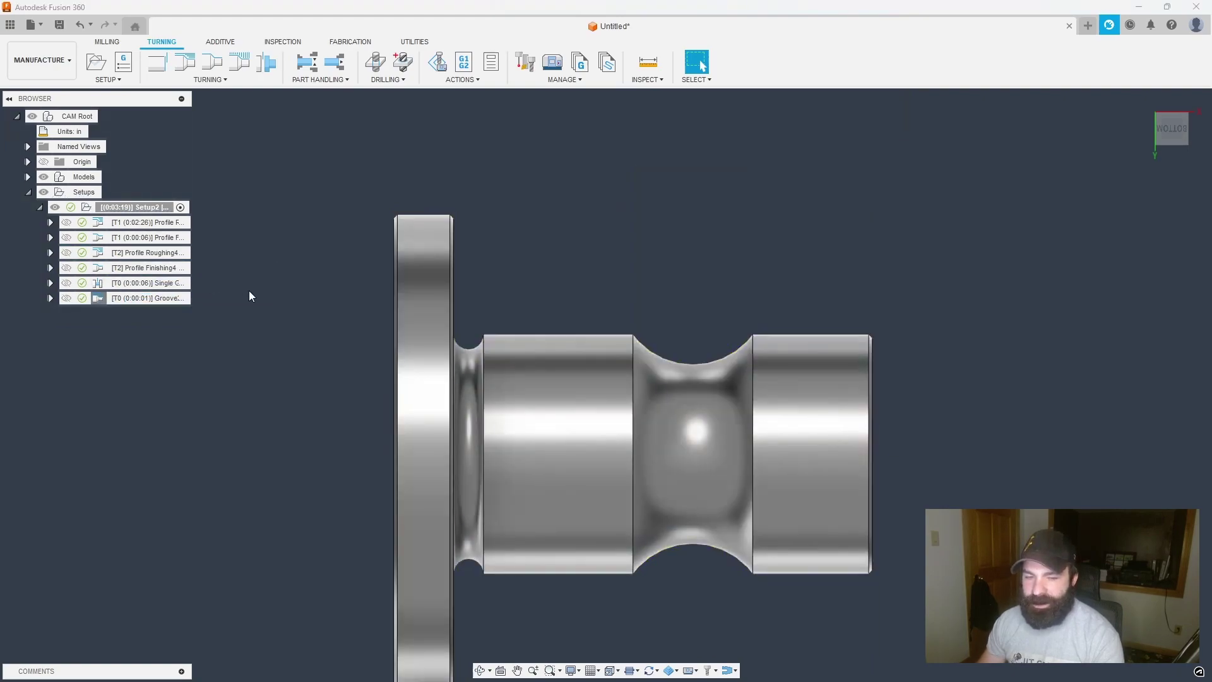
pyautogui.click(126, 254)
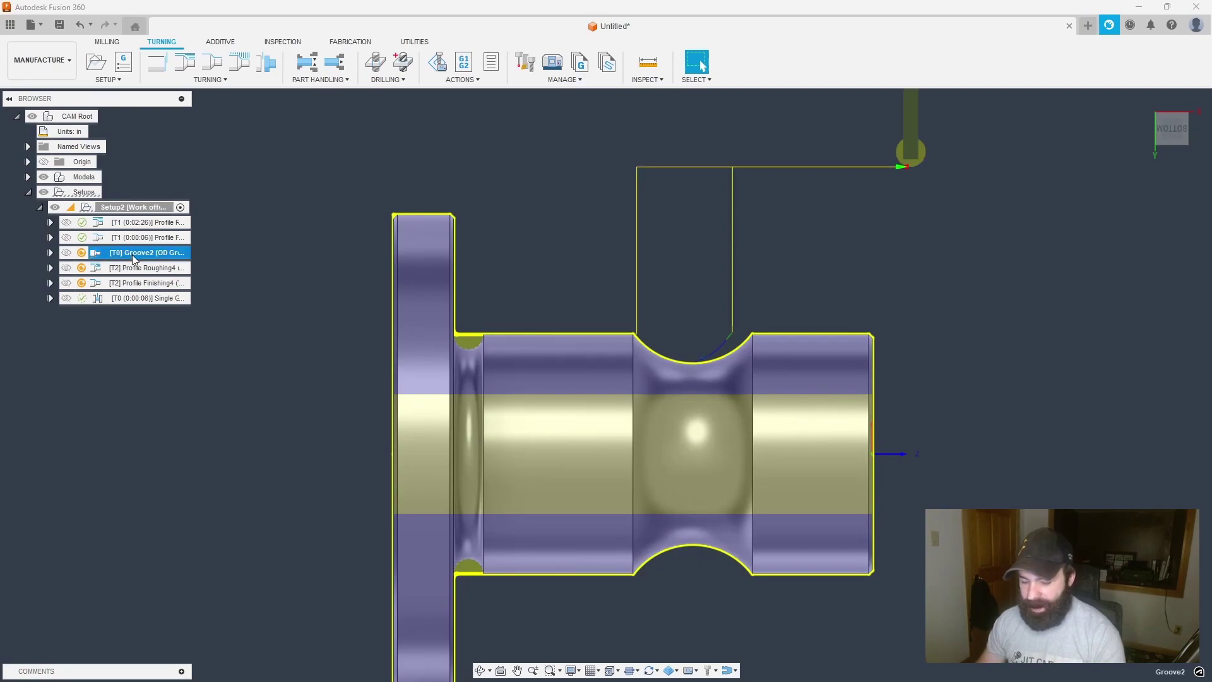
pyautogui.hotkey('ctrl', 'g')
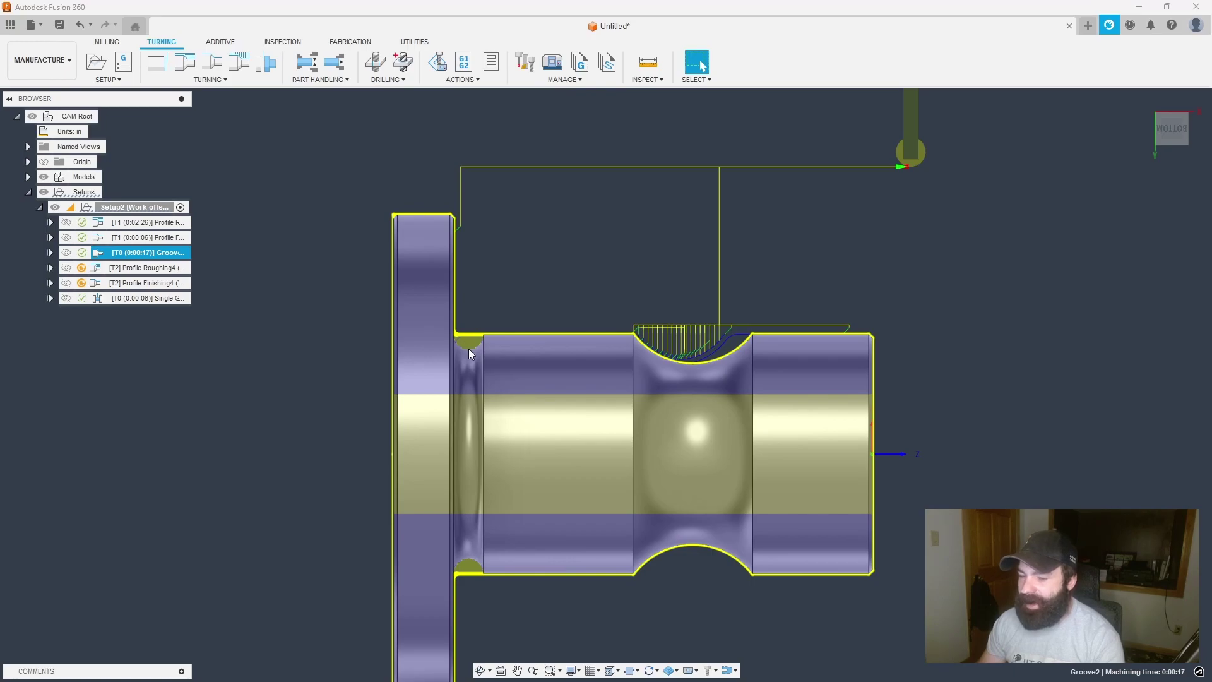
# Step: Set Groove2's front boundary to the groove's right edge and back boundary to its left edge, then regenerate
pyautogui.doubleClick(97, 253)
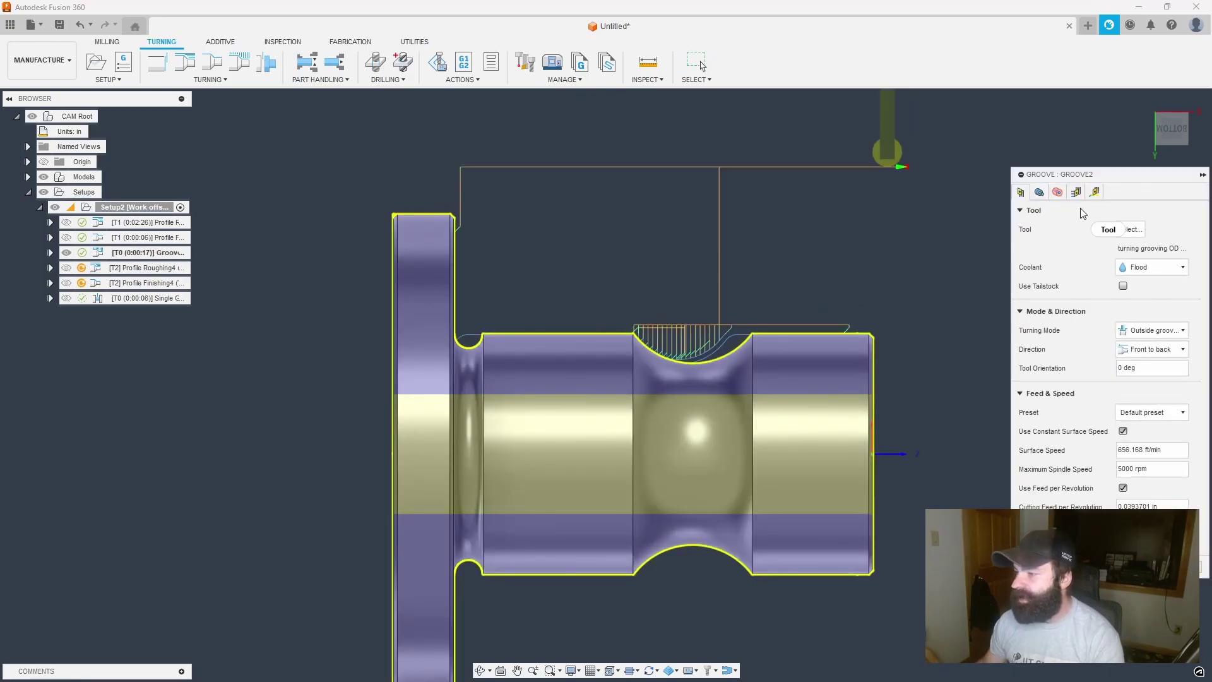
pyautogui.click(1040, 193)
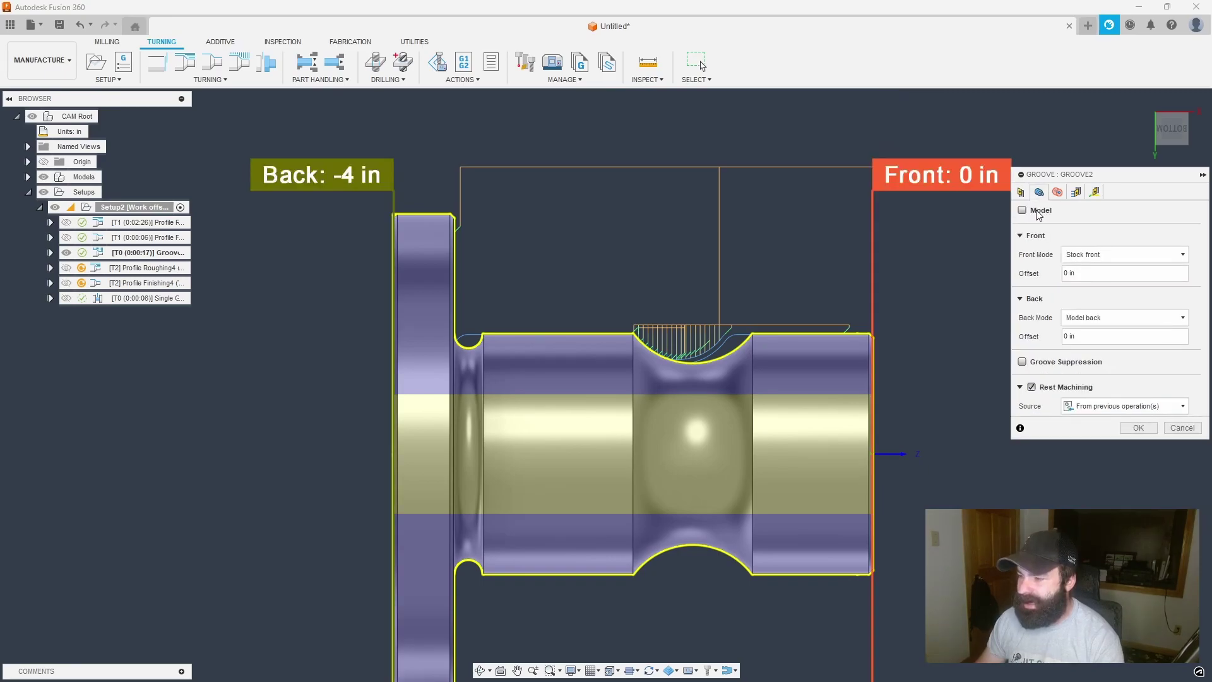
pyautogui.click(1094, 258)
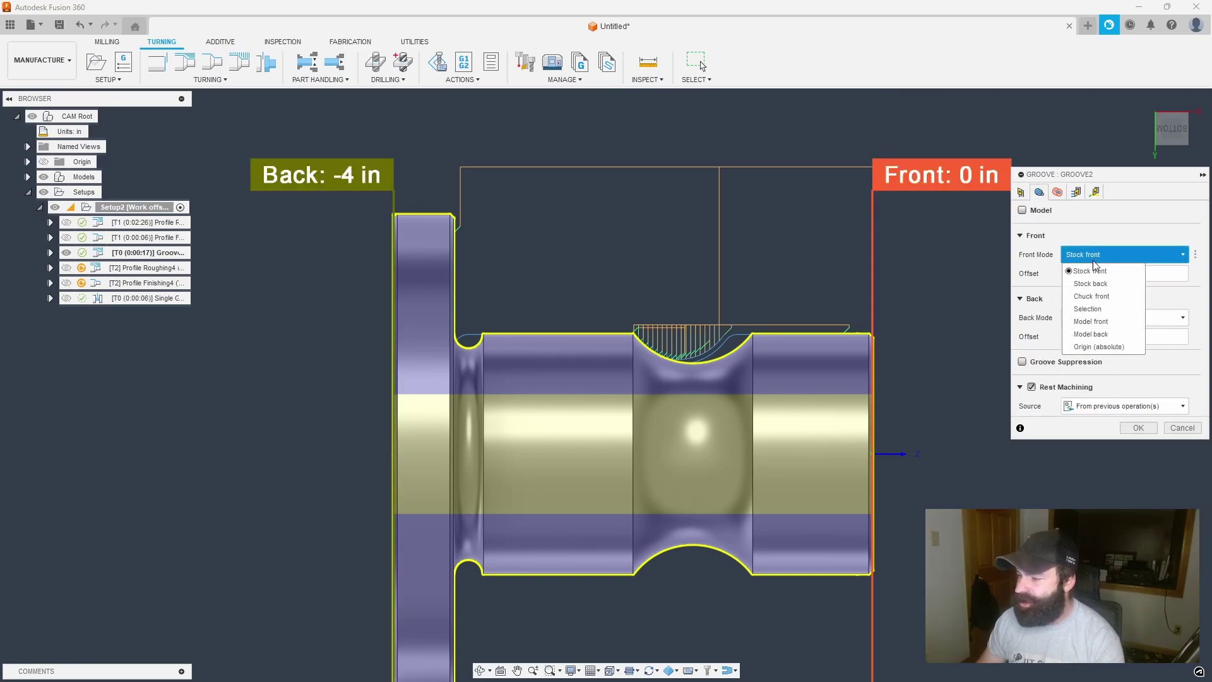
pyautogui.click(1087, 309)
pyautogui.click(754, 357)
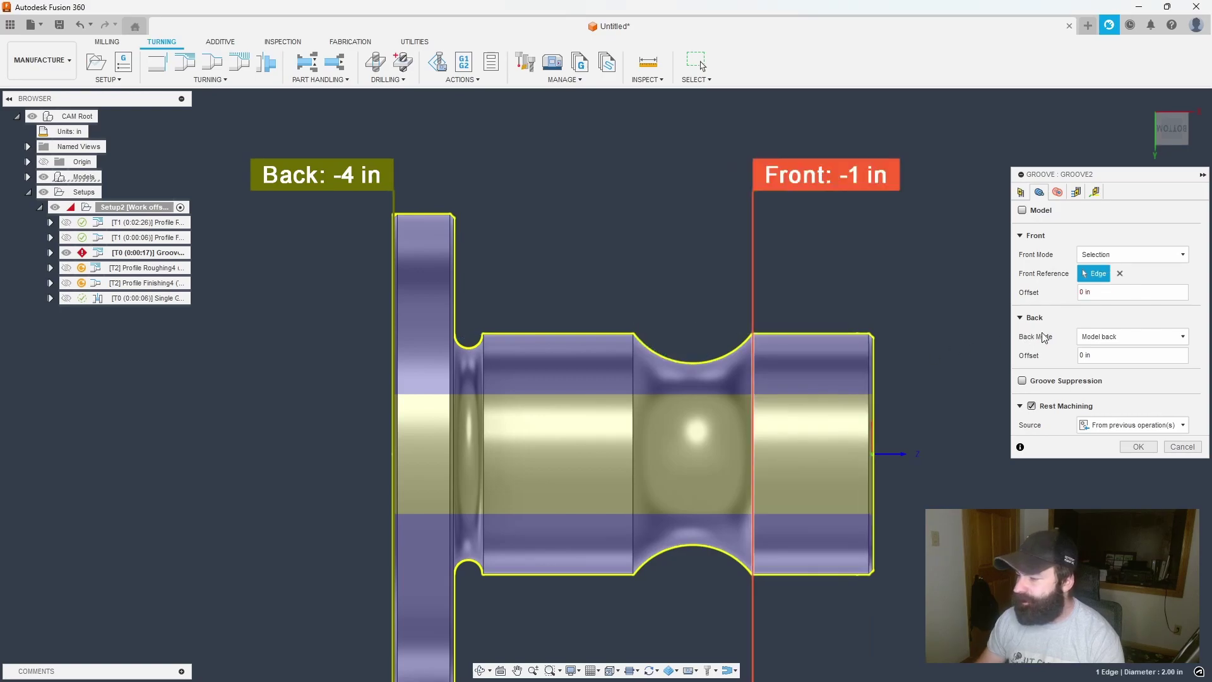
pyautogui.click(1132, 336)
pyautogui.click(1105, 391)
pyautogui.click(642, 380)
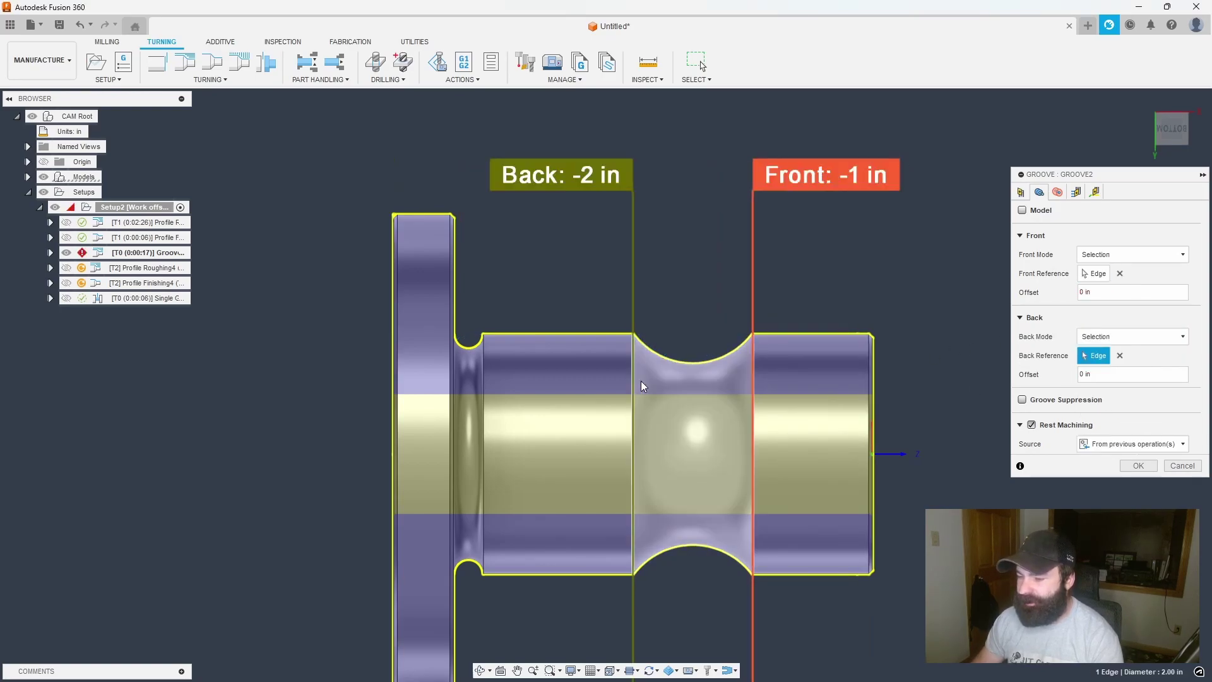
pyautogui.click(1146, 470)
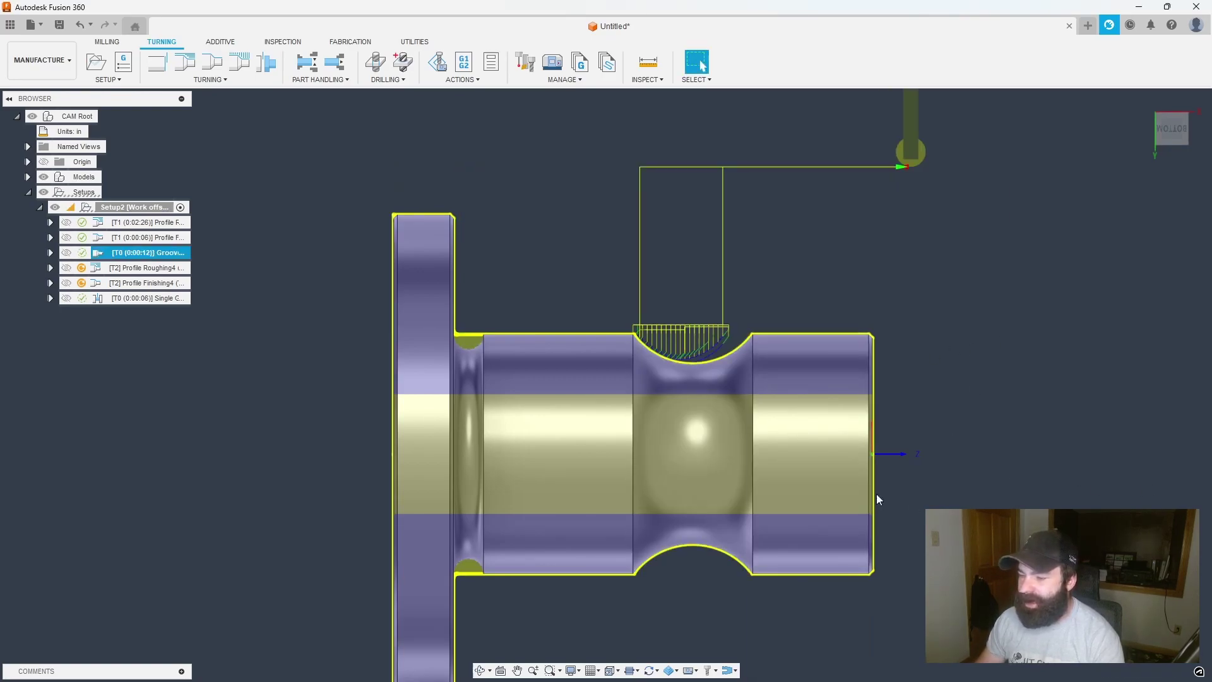
pyautogui.scroll(2, 699, 372)
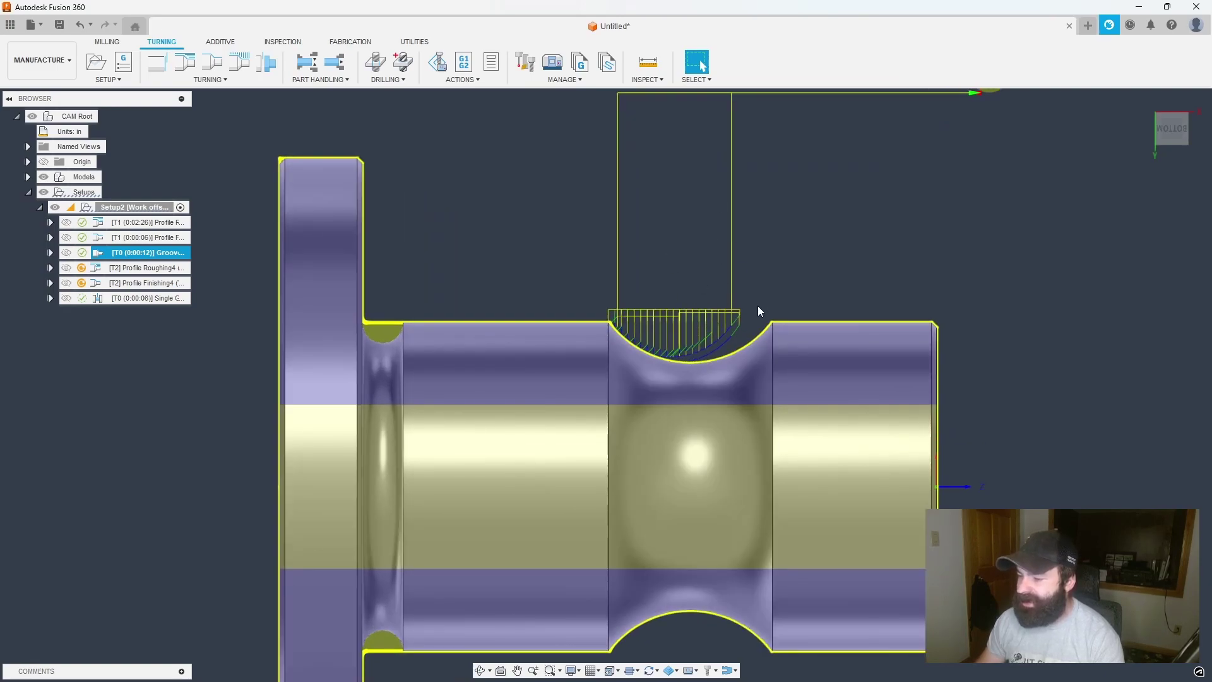
pyautogui.scroll(-1, 729, 341)
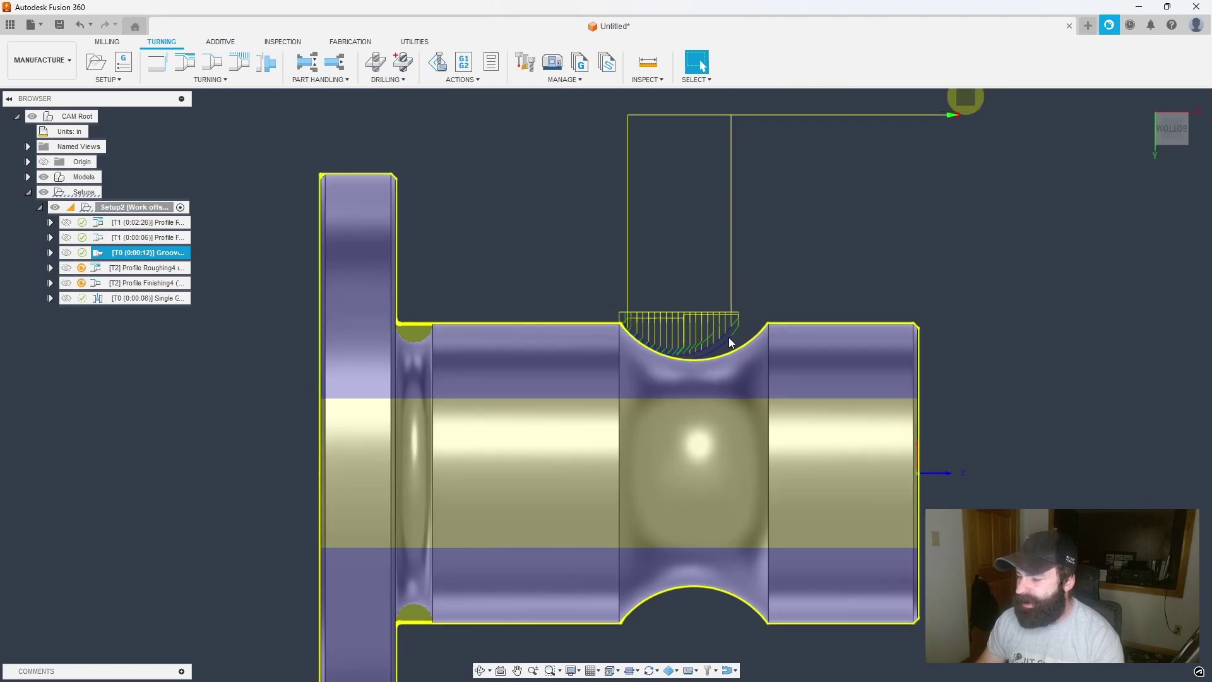
pyautogui.scroll(-1, 721, 340)
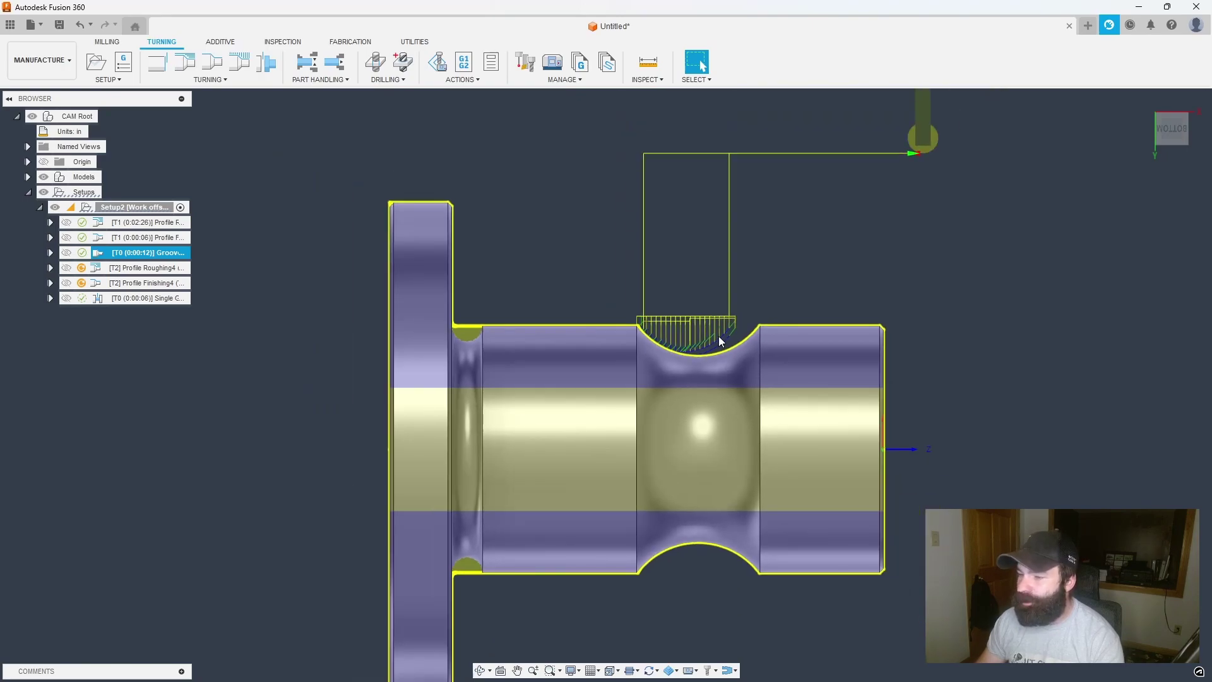